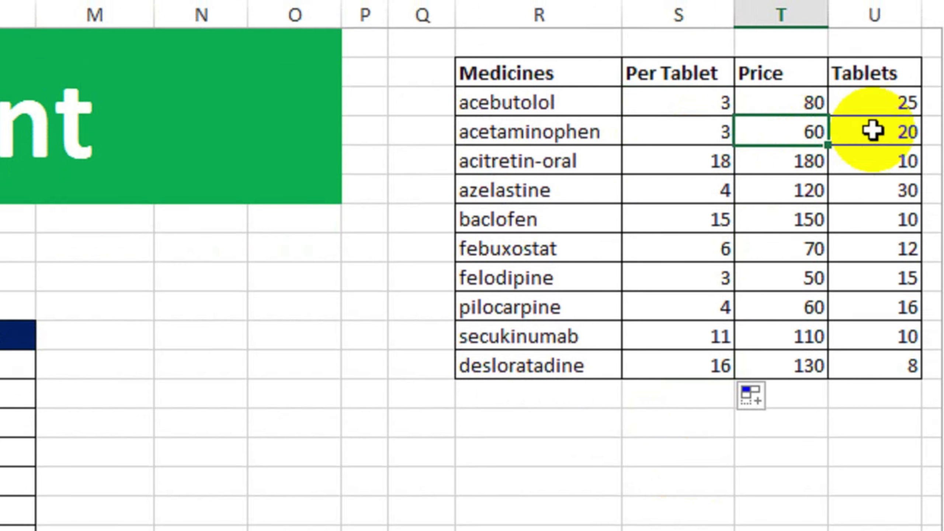
Step: Examine the per-tablet rates, prices and tablet quantities in the medicines reference table
{"action": "left_click", "coordinate": [874, 128]}
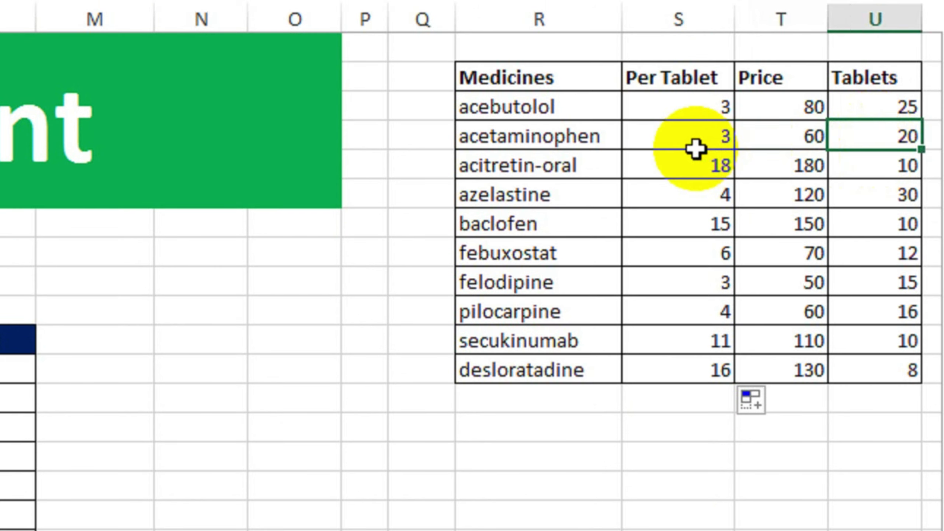
{"action": "left_click", "coordinate": [769, 169]}
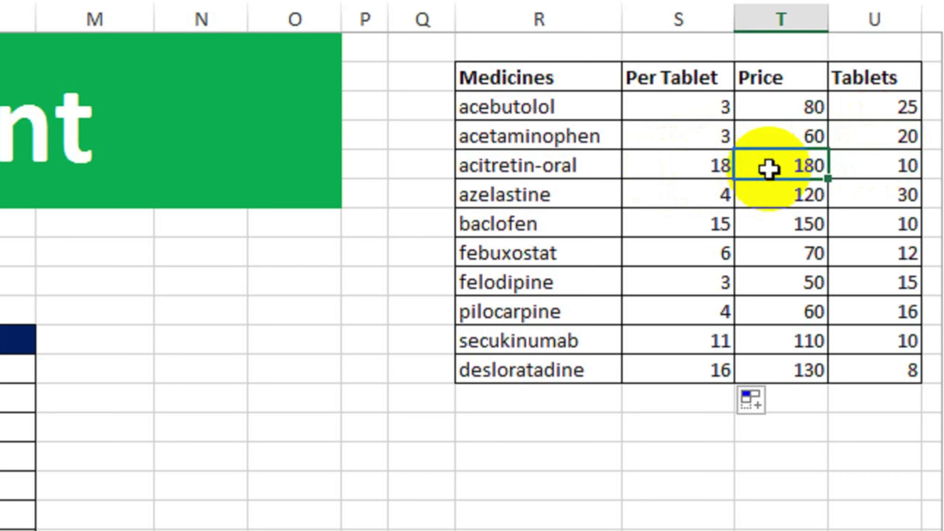
{"action": "left_click", "coordinate": [868, 166]}
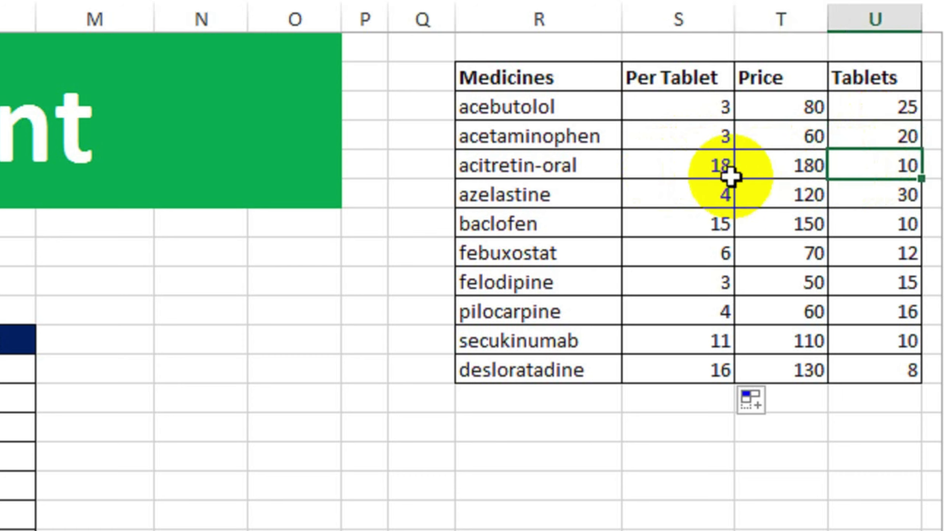
{"action": "left_click", "coordinate": [706, 173]}
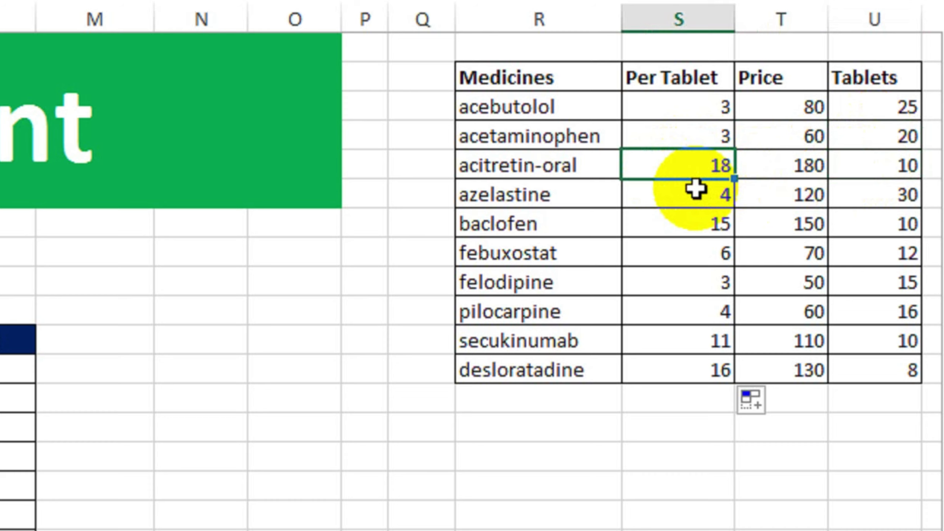
{"action": "left_click", "coordinate": [695, 221]}
{"action": "left_click", "coordinate": [695, 242]}
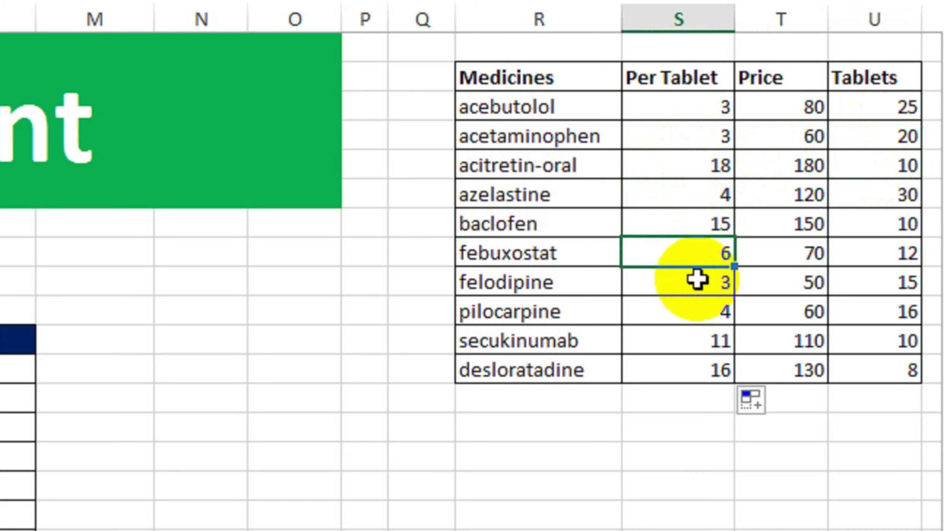
{"action": "left_click", "coordinate": [701, 312]}
{"action": "left_click", "coordinate": [778, 130]}
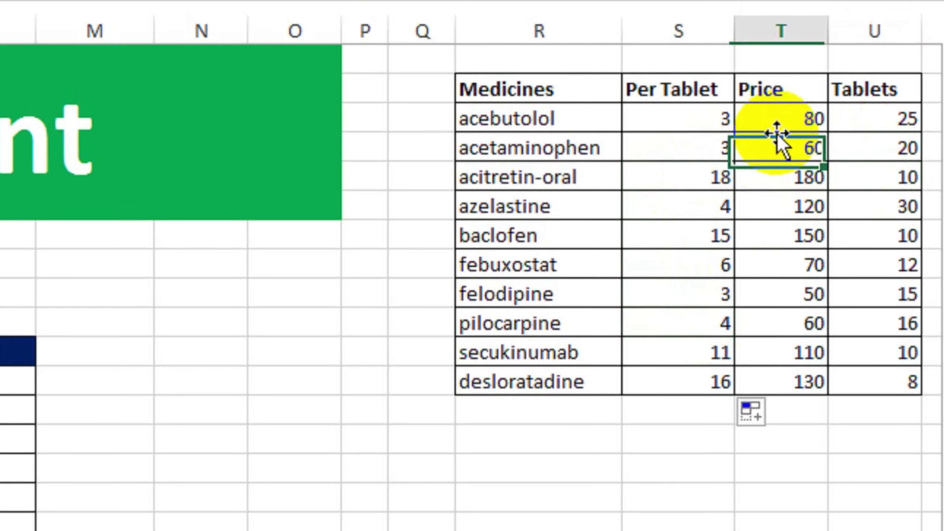
{"action": "left_click", "coordinate": [783, 173]}
{"action": "left_click", "coordinate": [782, 263]}
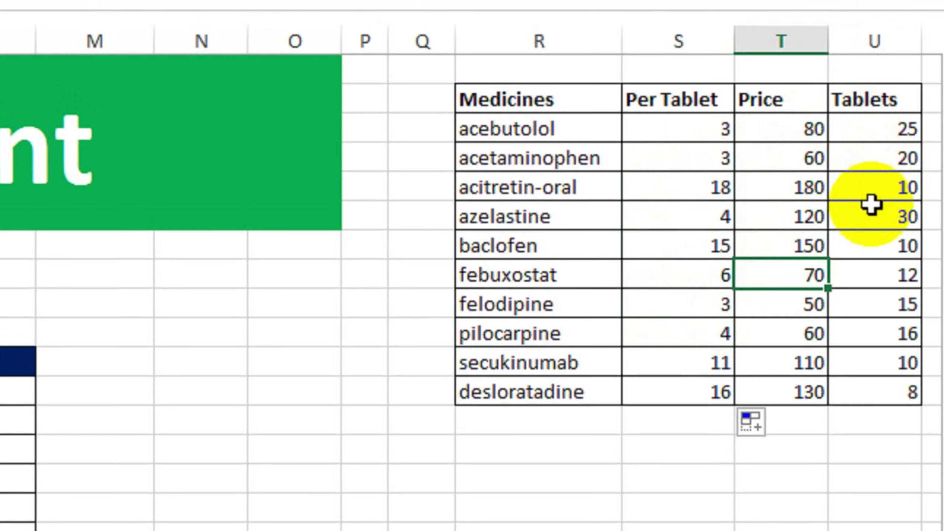
{"action": "key", "text": "Right"}
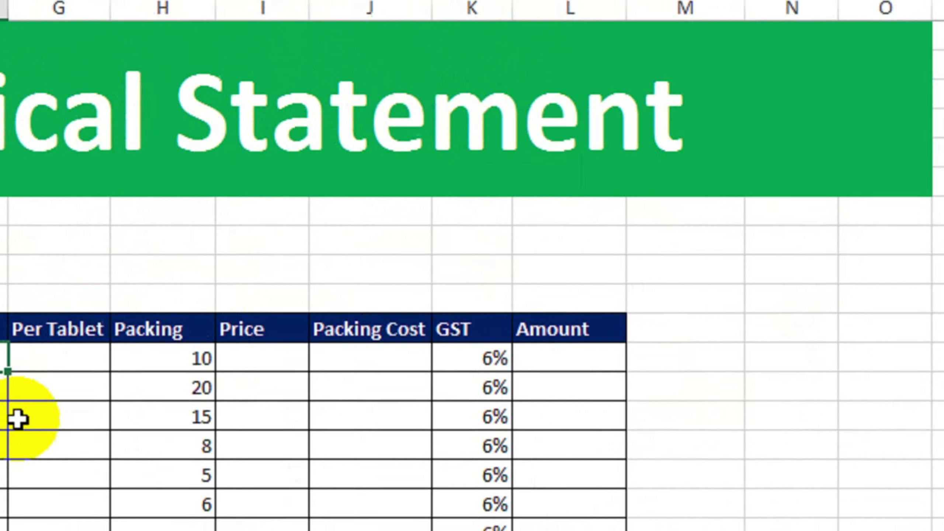
Step: Add a List data validation with source =$R$3:$R$12 to the statement's Medicines cells and check the first row's list
{"action": "left_click_drag", "start_coordinate": [200, 369], "coordinate": [253, 414]}
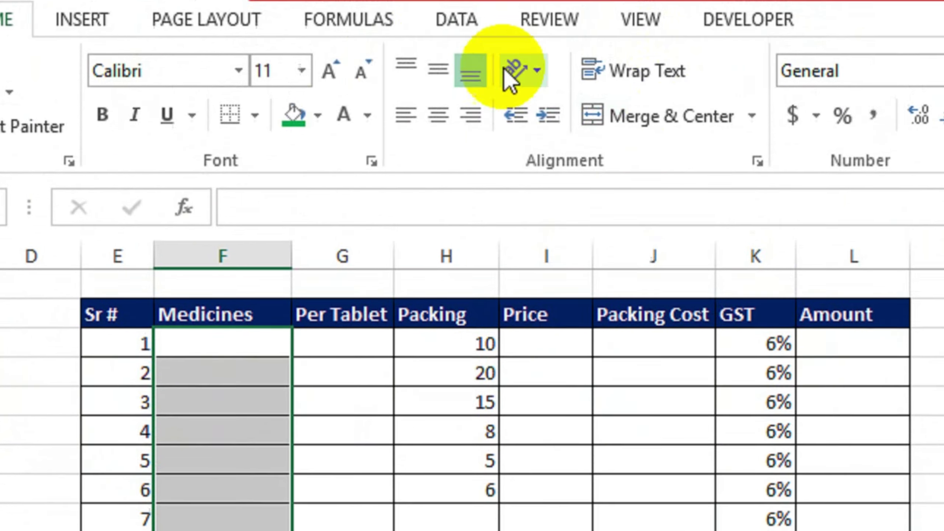
{"action": "left_click", "coordinate": [456, 19]}
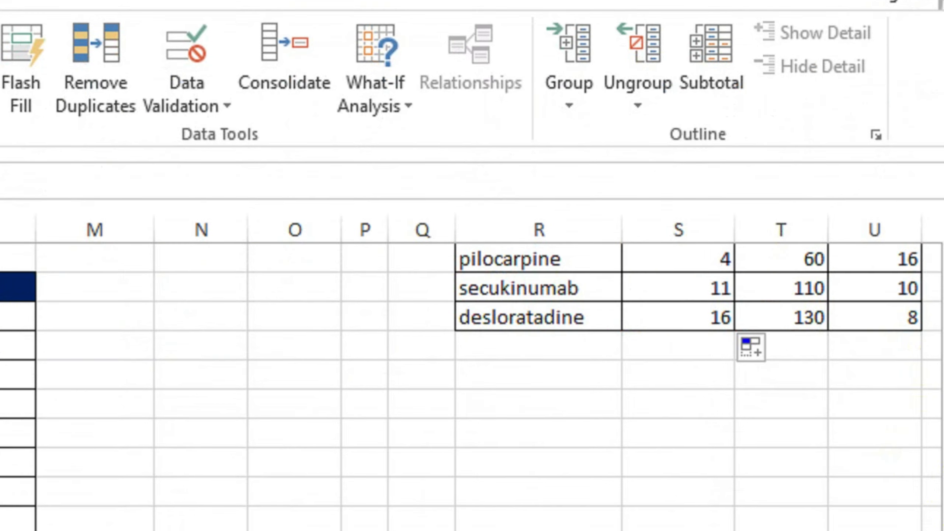
{"action": "left_click_drag", "start_coordinate": [942, 413], "coordinate": [918, 233]}
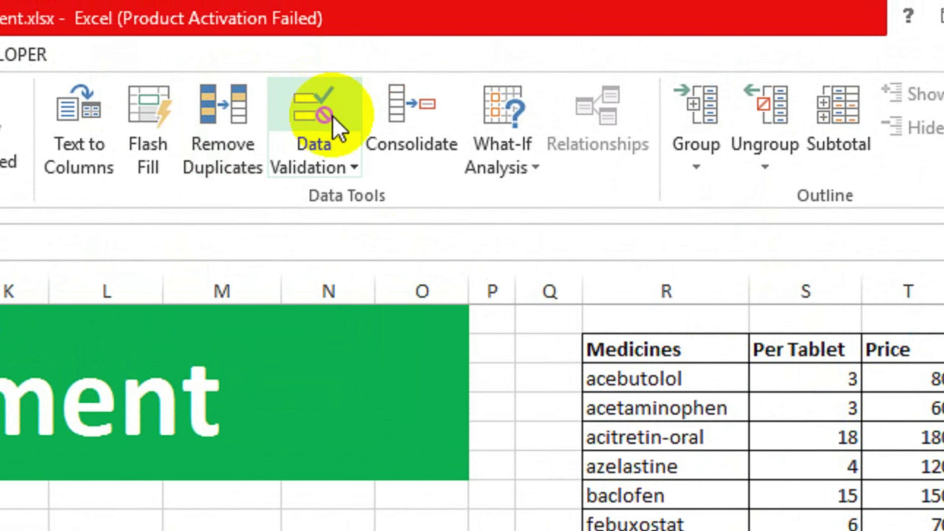
{"action": "left_click", "coordinate": [186, 22]}
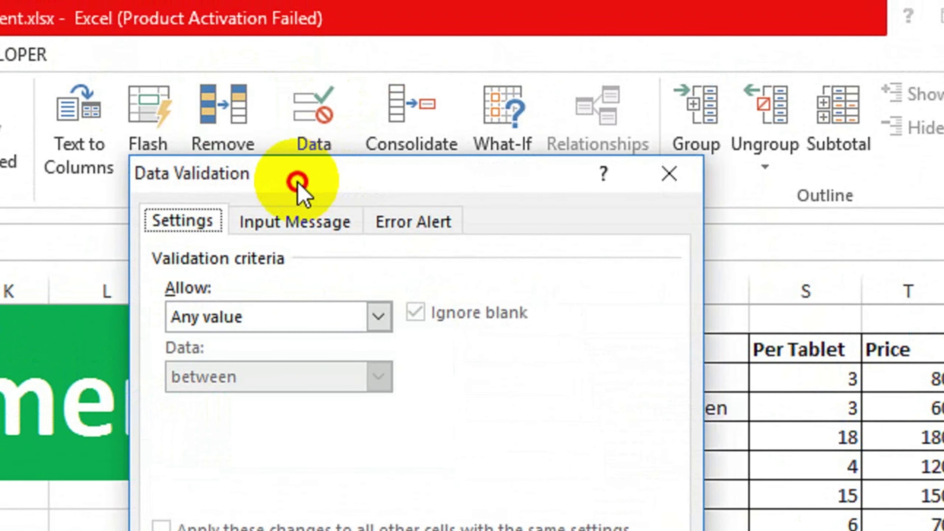
{"action": "left_click_drag", "start_coordinate": [297, 182], "coordinate": [160, 177]}
{"action": "left_click", "coordinate": [204, 319]}
{"action": "left_click", "coordinate": [210, 399]}
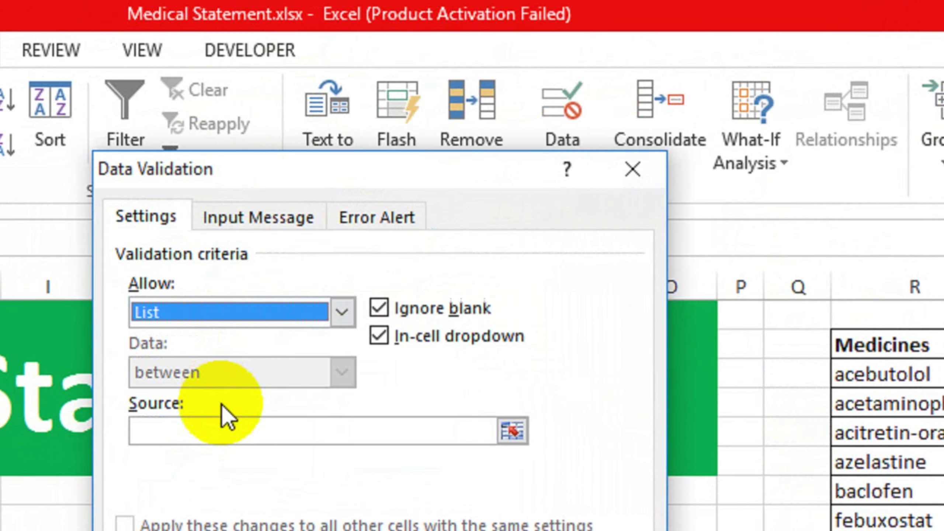
{"action": "left_click", "coordinate": [226, 428]}
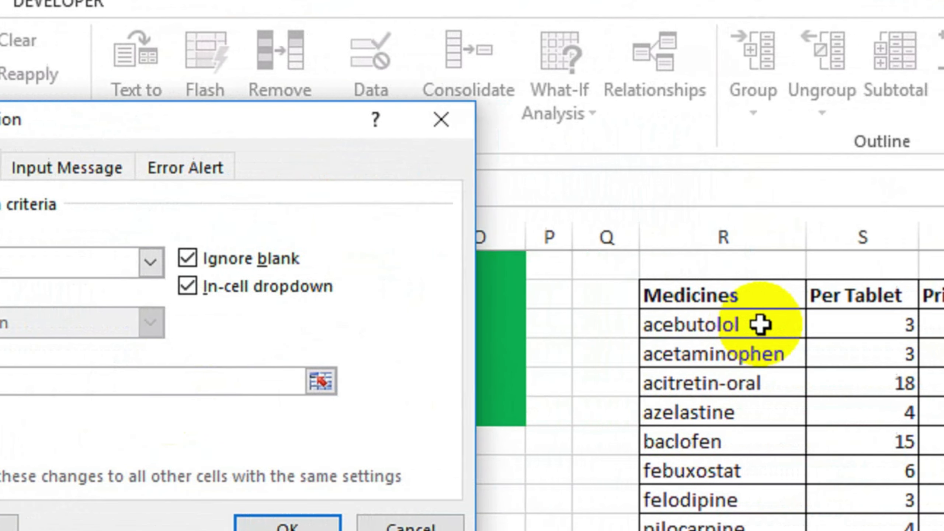
{"action": "left_click_drag", "start_coordinate": [759, 324], "coordinate": [767, 530]}
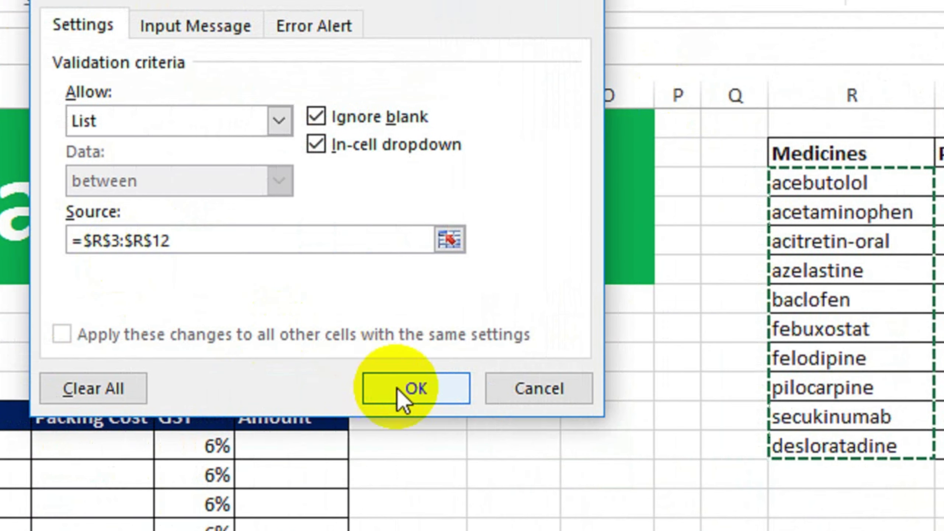
{"action": "left_click", "coordinate": [412, 389]}
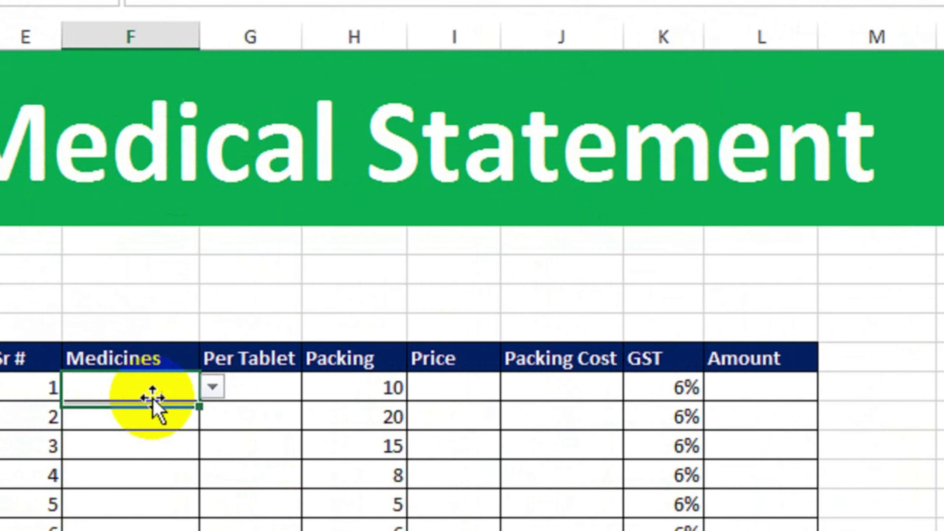
{"action": "left_click", "coordinate": [224, 386]}
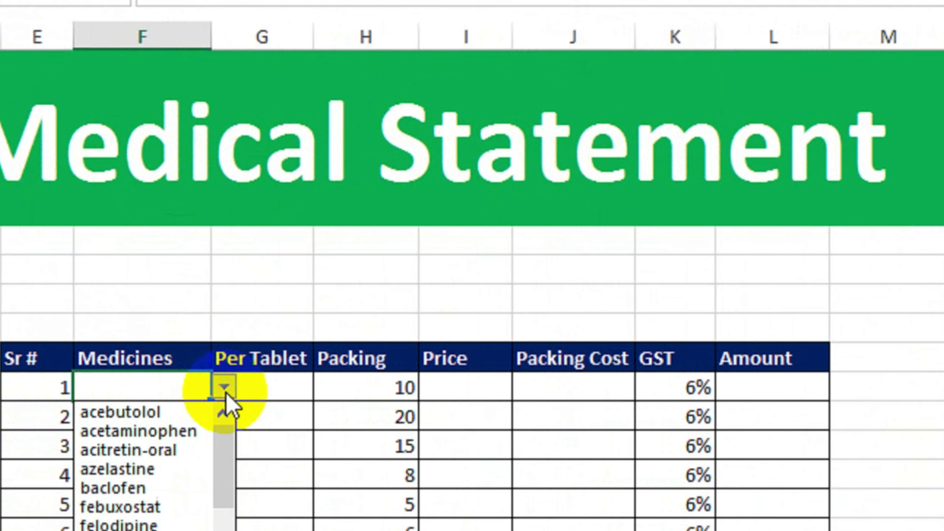
{"action": "left_click_drag", "start_coordinate": [228, 446], "coordinate": [229, 423]}
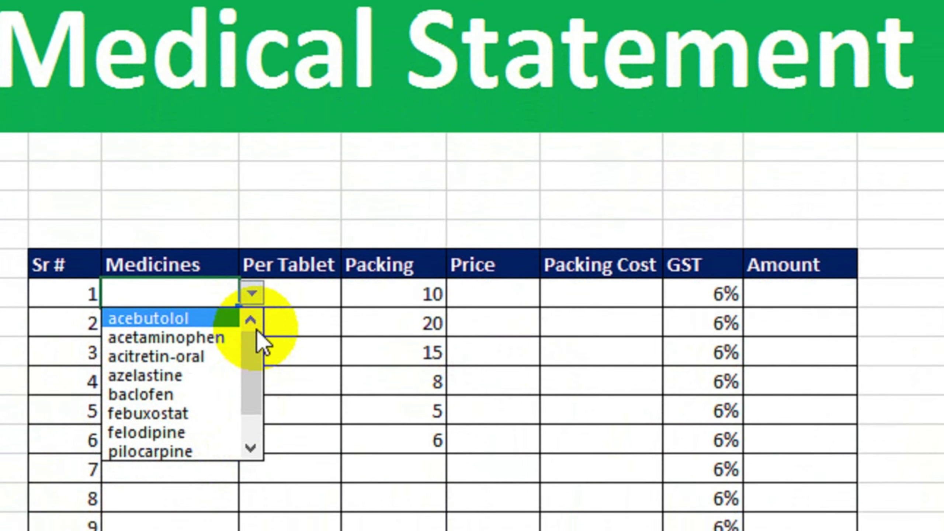
Step: Enter =VLOOKUP(F12,$R$3:$U$12,2,0) in the first Per Tablet cell of the statement
{"action": "left_click", "coordinate": [309, 291]}
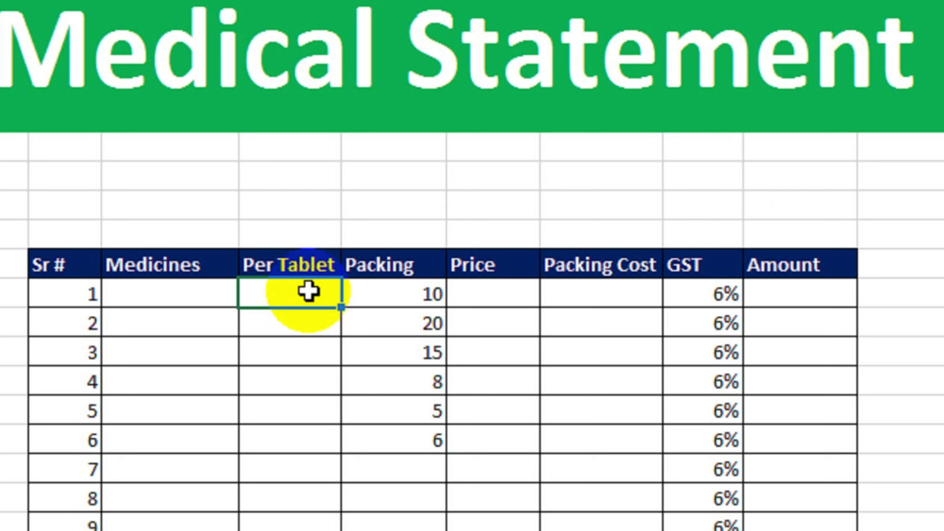
{"action": "type", "text": "vlo"}
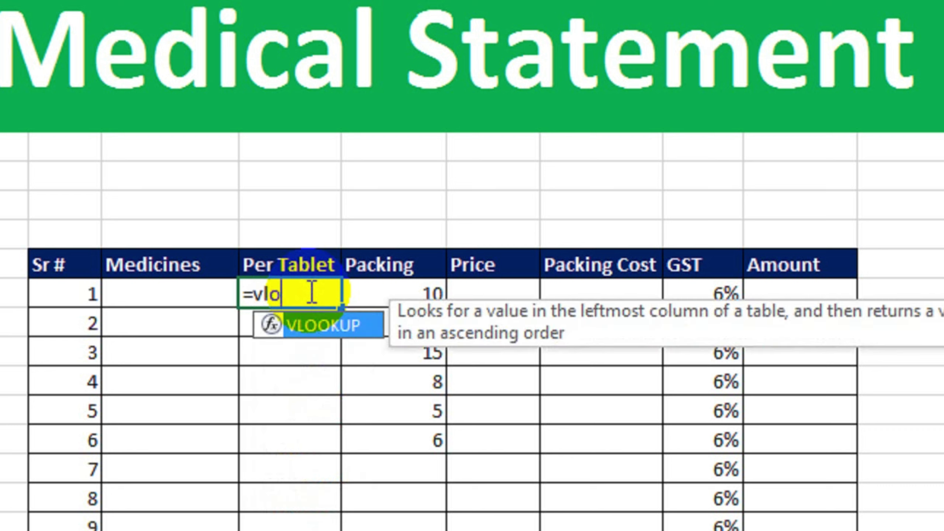
{"action": "key", "text": "Tab"}
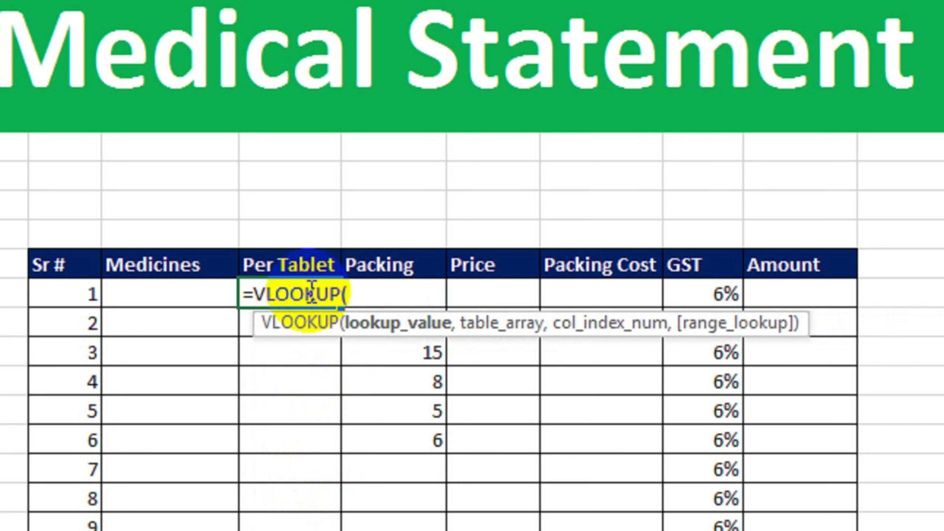
{"action": "left_click", "coordinate": [209, 296]}
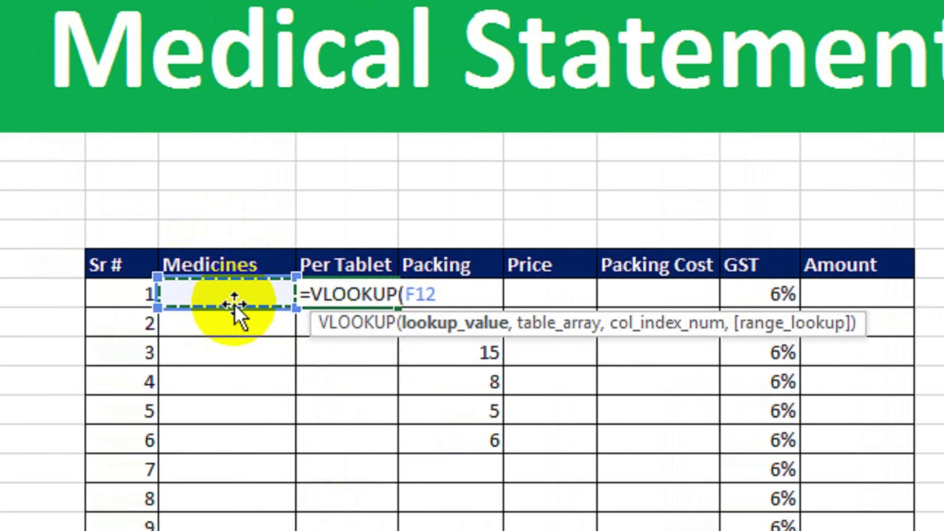
{"action": "type", "text": ","}
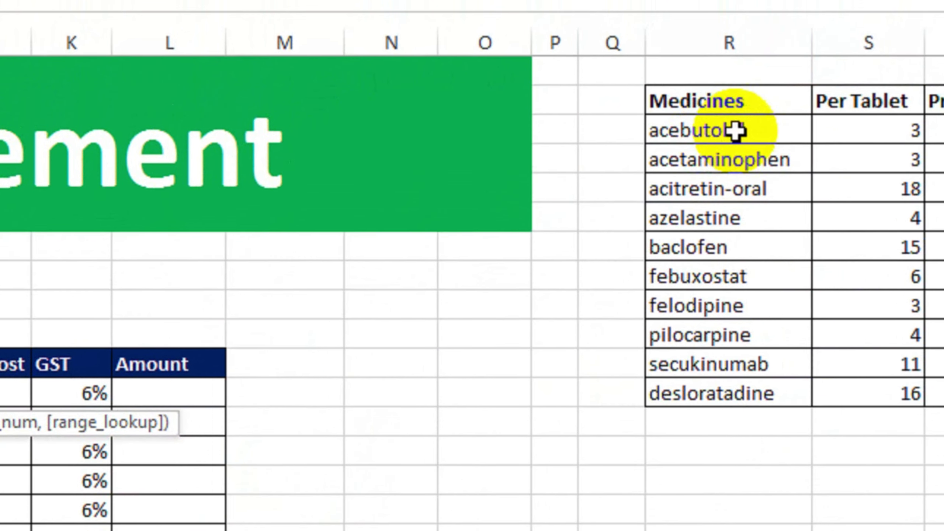
{"action": "left_click_drag", "start_coordinate": [763, 75], "coordinate": [943, 191]}
{"action": "left_click_drag", "start_coordinate": [815, 247], "coordinate": [909, 388]}
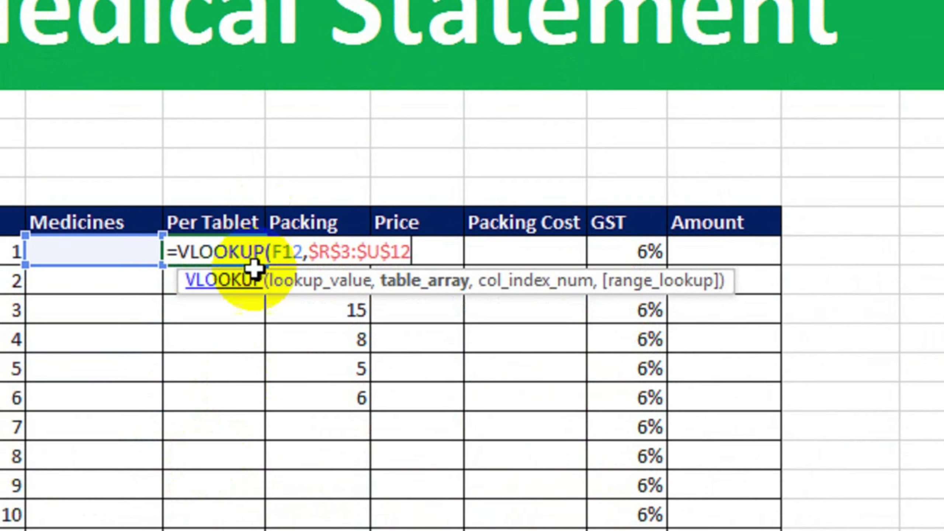
{"action": "type", "text": ","}
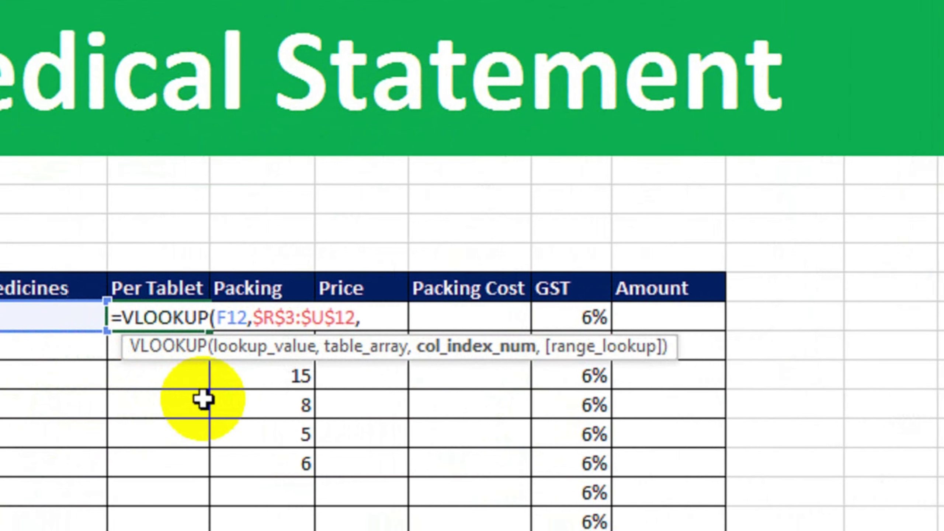
{"action": "type", "text": "2,"}
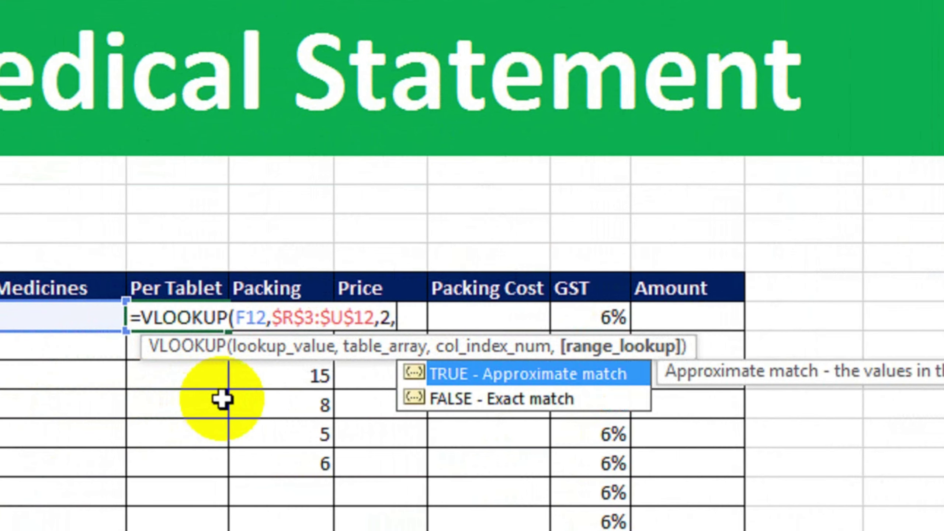
{"action": "type", "text": "0)"}
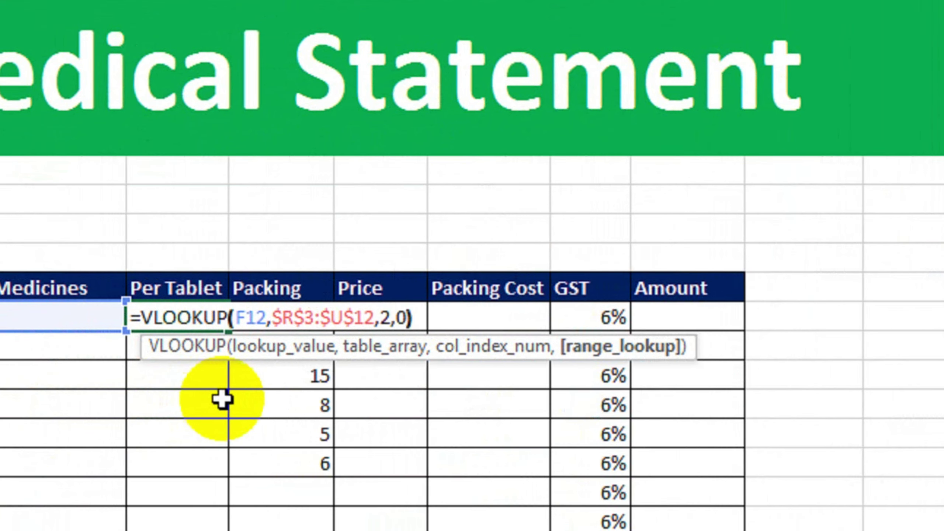
{"action": "key", "text": "Return"}
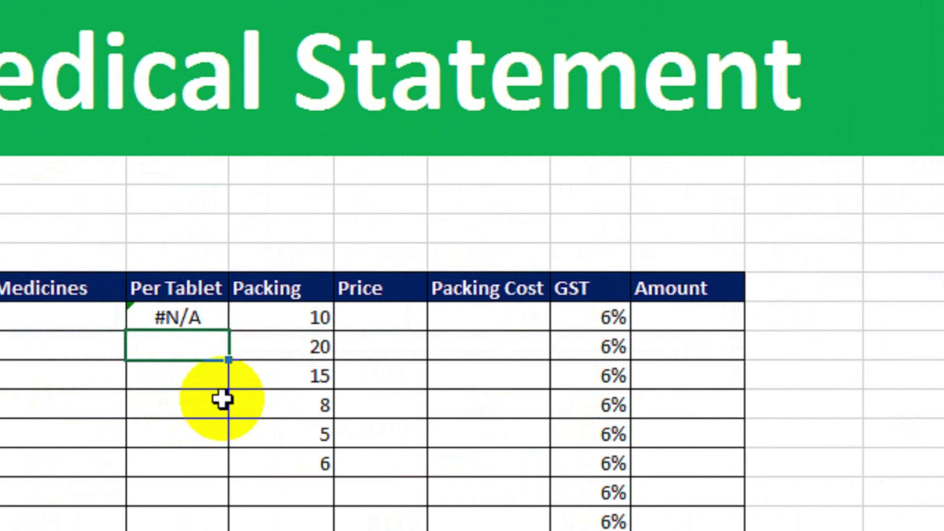
Step: Wrap the first Per Tablet lookup in IFERROR with "" as the fallback value and fill the formula down the column
{"action": "left_click", "coordinate": [210, 319]}
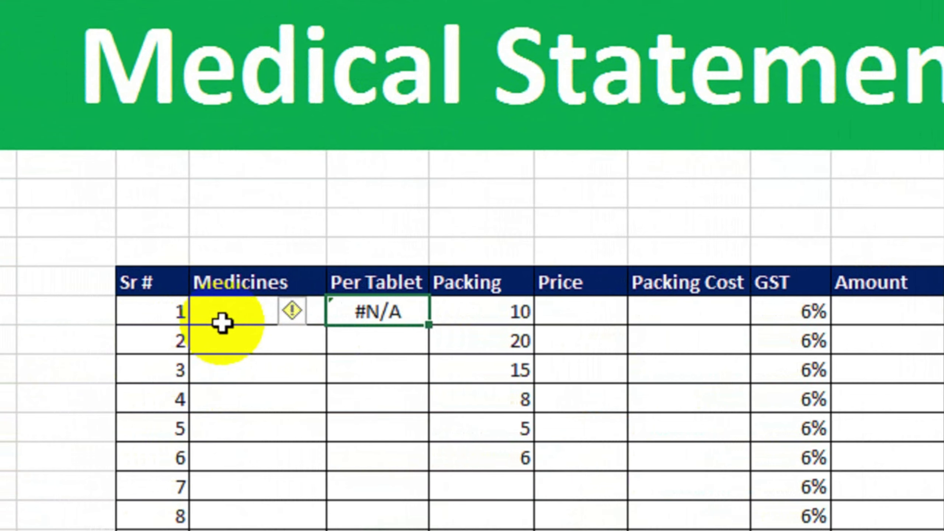
{"action": "double_click", "coordinate": [401, 312]}
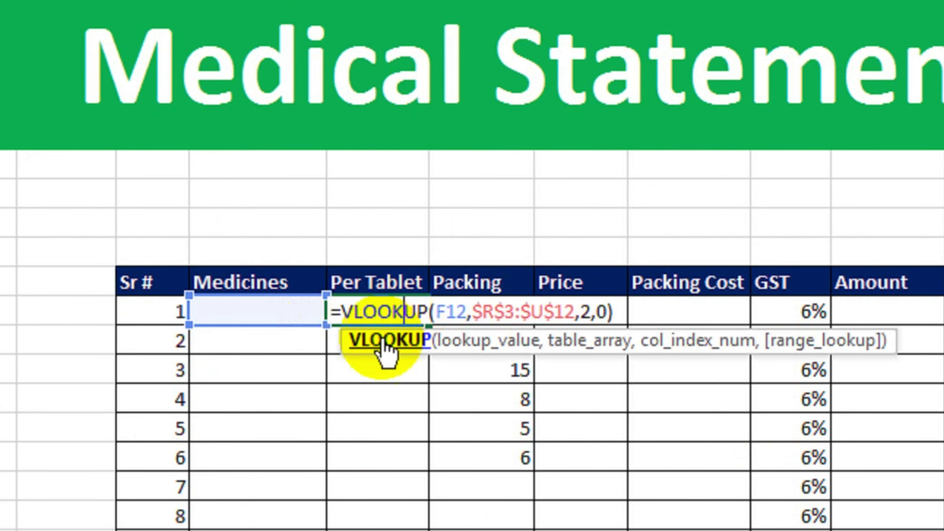
{"action": "left_click", "coordinate": [342, 314]}
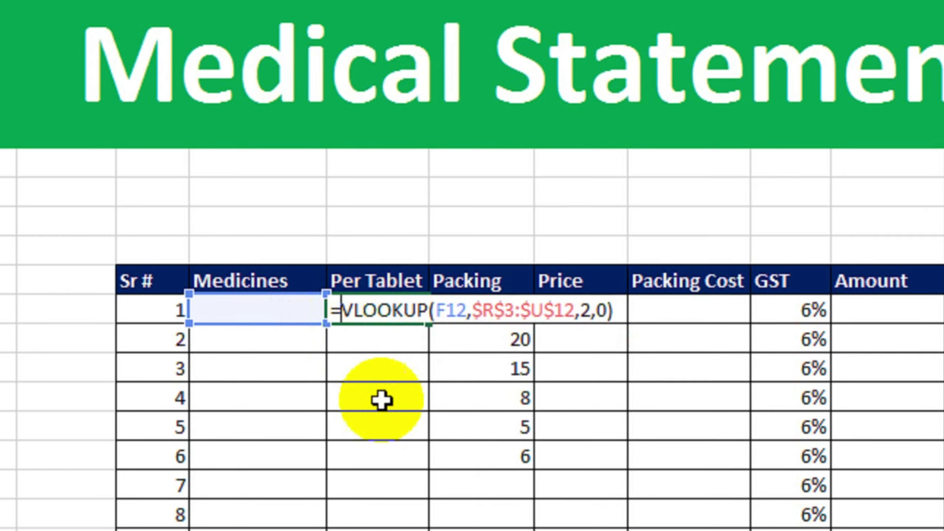
{"action": "type", "text": "ifer"}
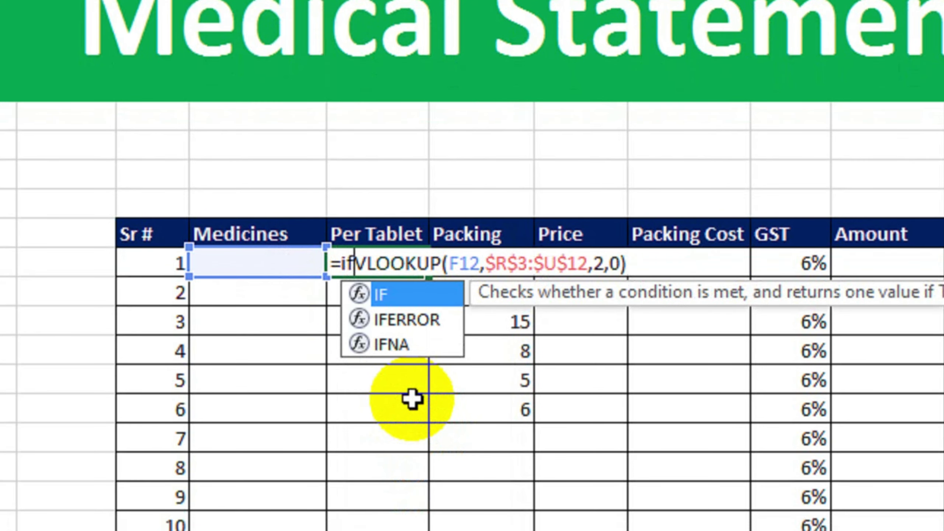
{"action": "key", "text": "Tab"}
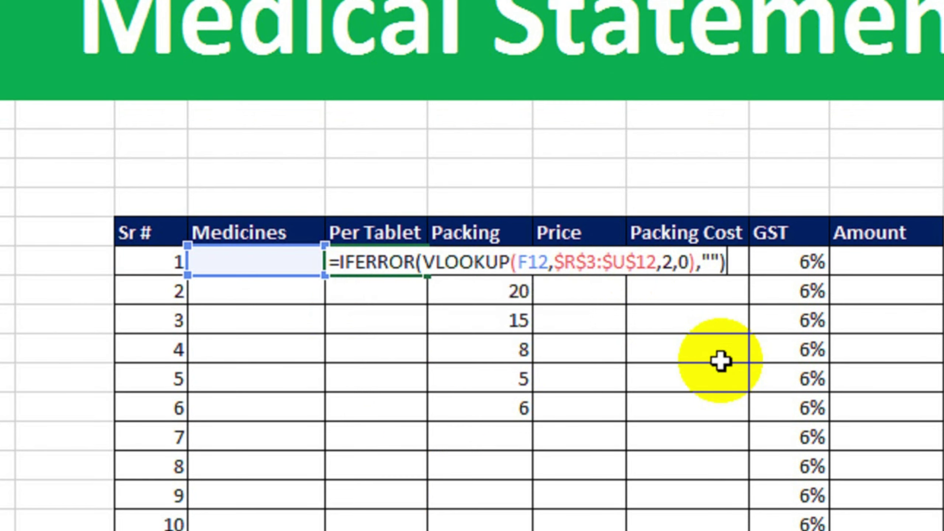
{"action": "key", "text": "Return"}
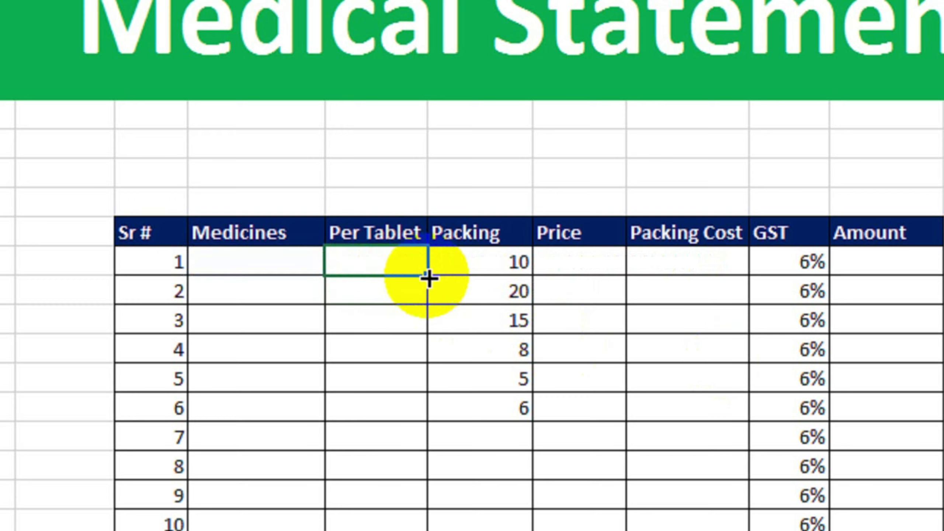
{"action": "left_click_drag", "start_coordinate": [429, 277], "coordinate": [428, 413]}
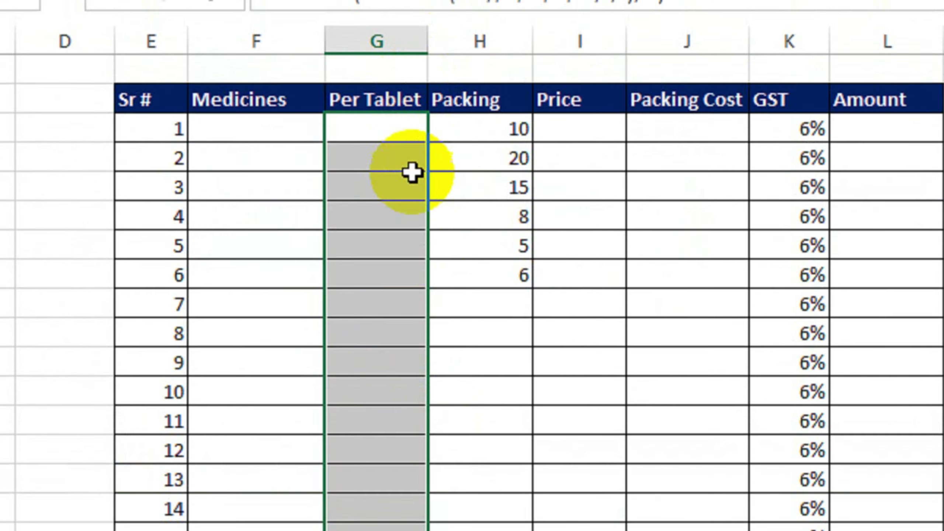
Step: Choose acebutolol, acetaminophen and azelastine from the drop-down lists in the Medicines cells of rows 1 to 3
{"action": "left_click_drag", "start_coordinate": [927, 326], "coordinate": [941, 221]}
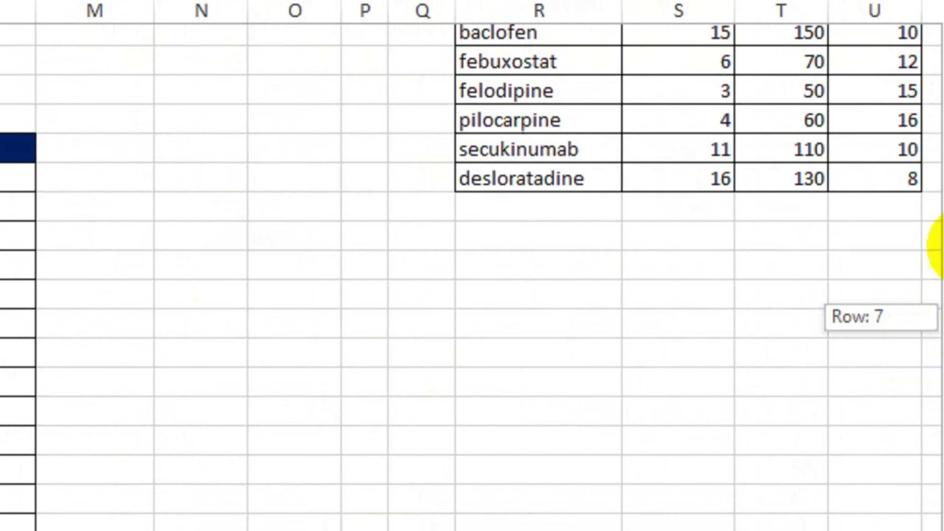
{"action": "left_click", "coordinate": [201, 275]}
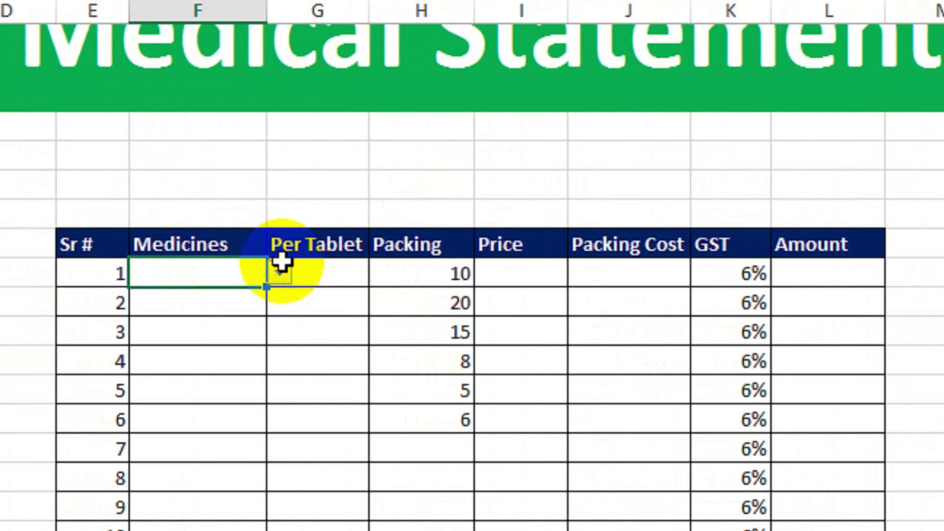
{"action": "left_click", "coordinate": [280, 270]}
{"action": "left_click", "coordinate": [258, 301]}
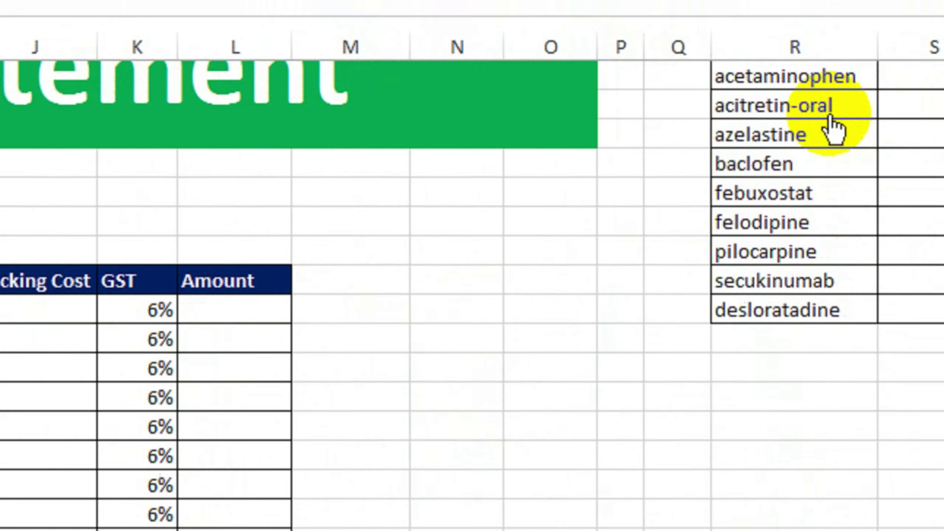
{"action": "left_click", "coordinate": [309, 306]}
{"action": "left_click", "coordinate": [190, 339]}
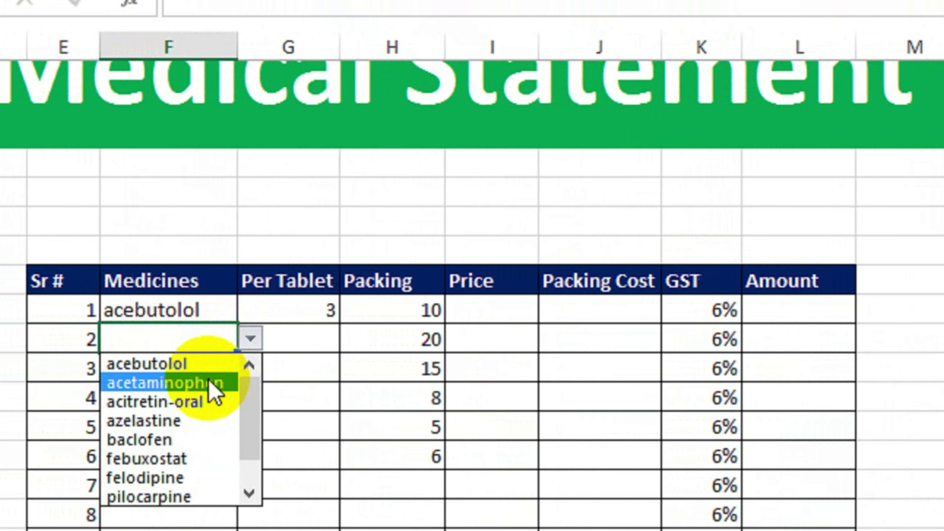
{"action": "left_click", "coordinate": [154, 380]}
{"action": "left_click", "coordinate": [268, 368]}
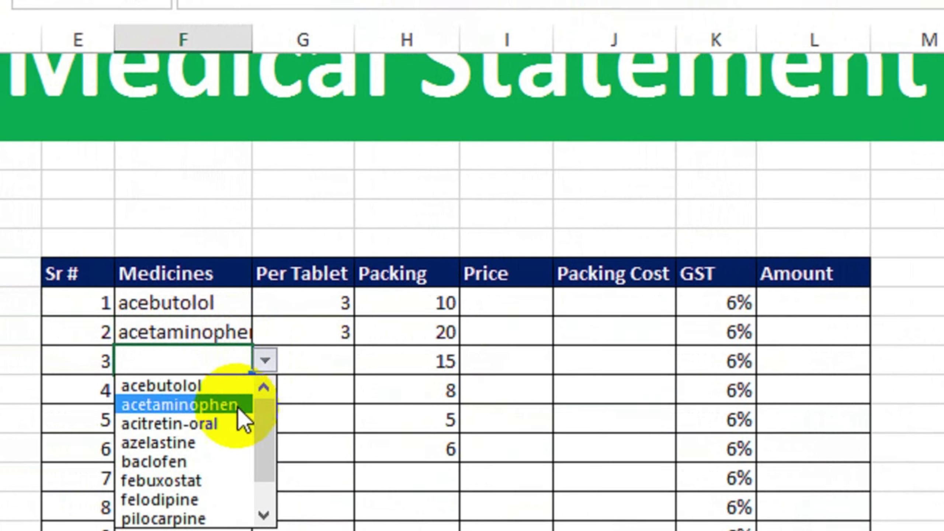
{"action": "left_click", "coordinate": [230, 444]}
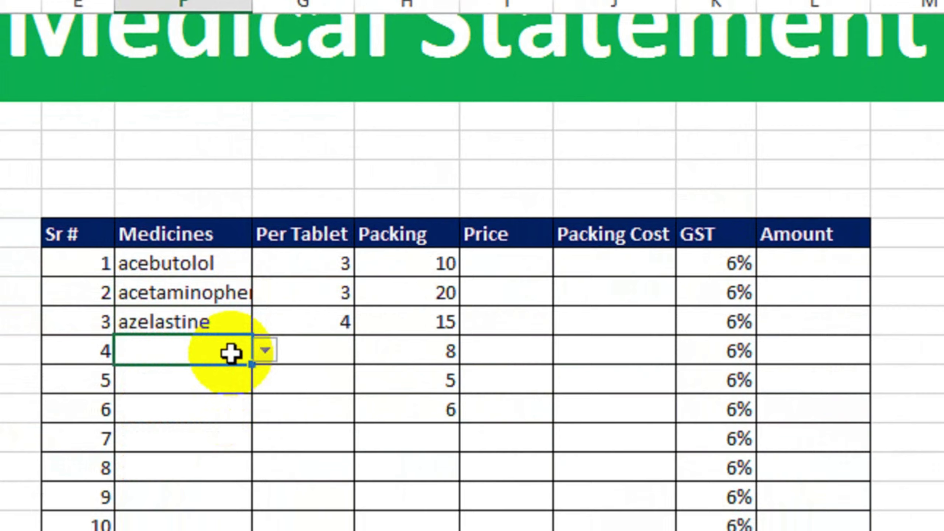
Step: Choose baclofen, felodipine and pilocarpine for rows 4 to 6 and autofit the width of the Medicines column
{"action": "left_click", "coordinate": [265, 350]}
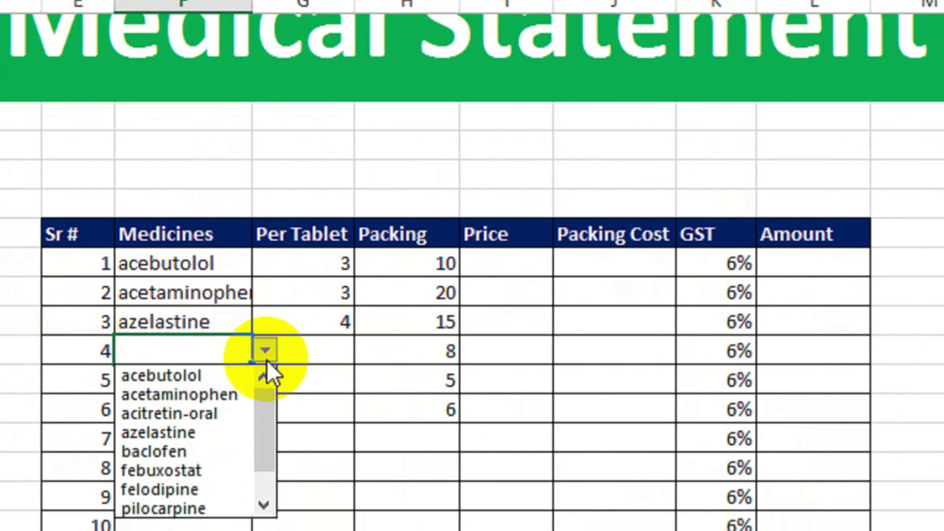
{"action": "left_click", "coordinate": [234, 447]}
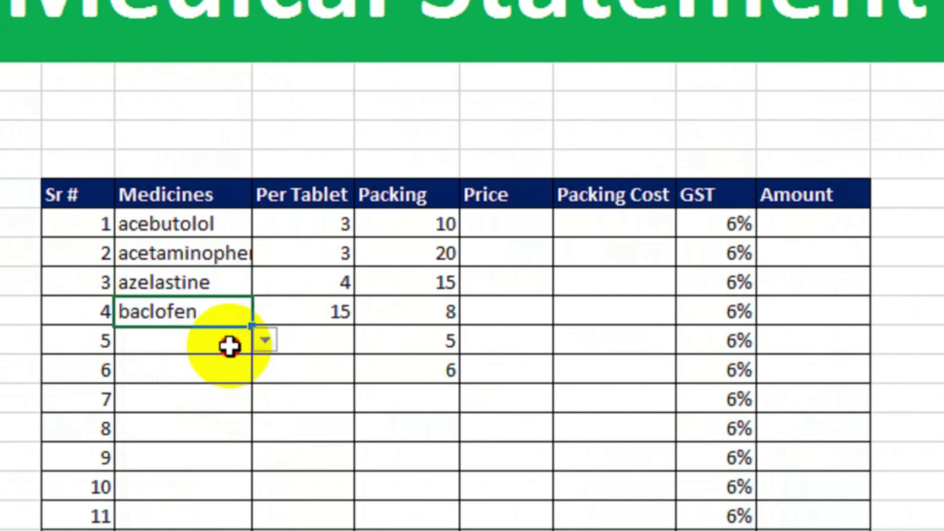
{"action": "left_click", "coordinate": [265, 341]}
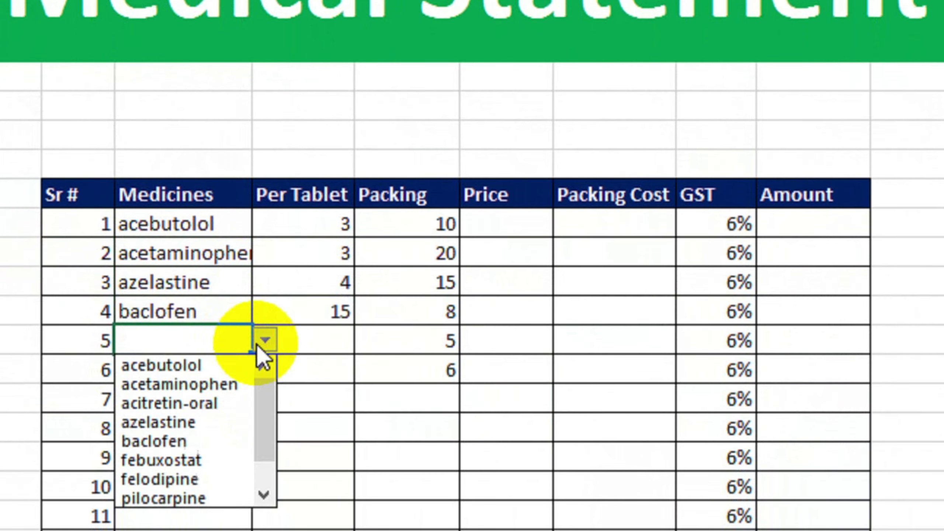
{"action": "left_click", "coordinate": [226, 482]}
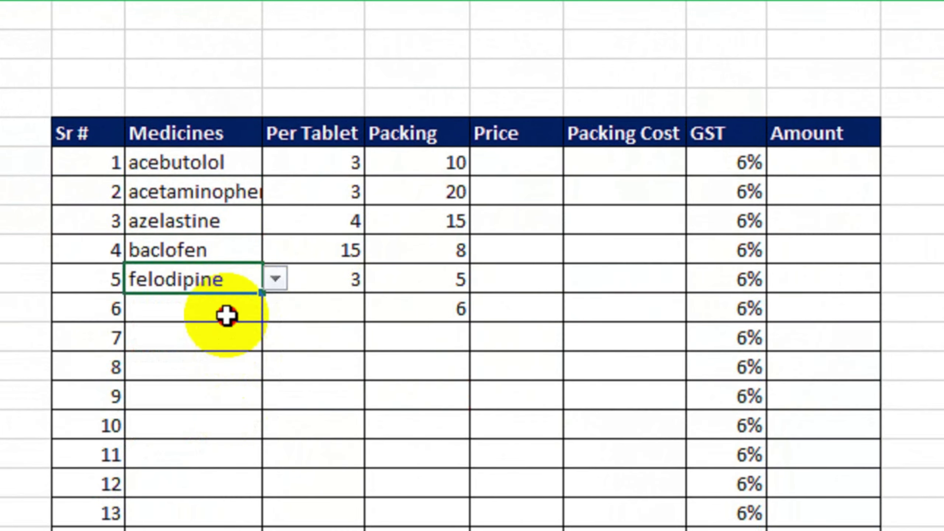
{"action": "left_click", "coordinate": [227, 315]}
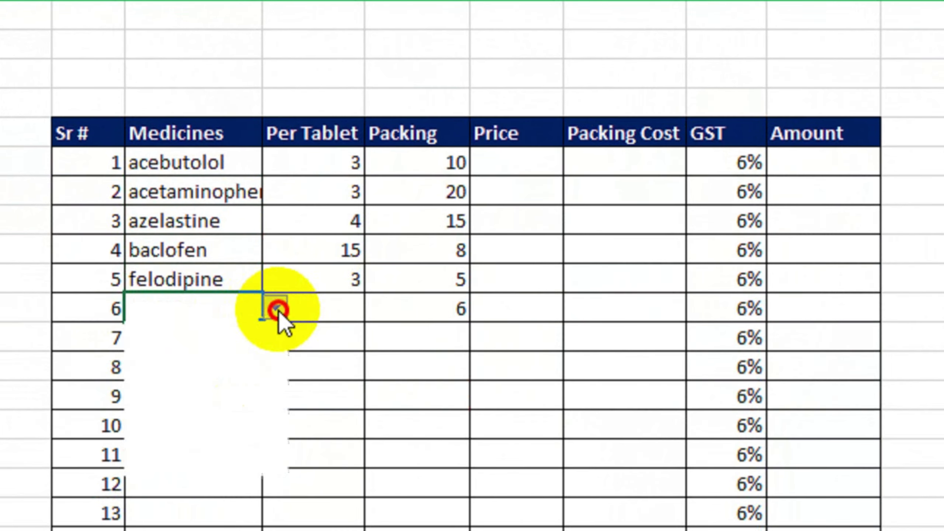
{"action": "left_click", "coordinate": [275, 309]}
{"action": "left_click", "coordinate": [215, 459]}
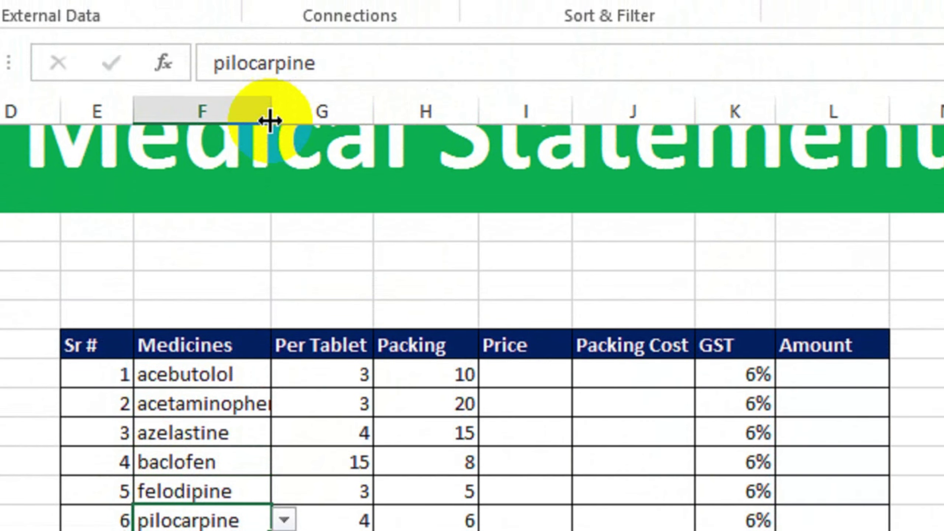
{"action": "double_click", "coordinate": [270, 112]}
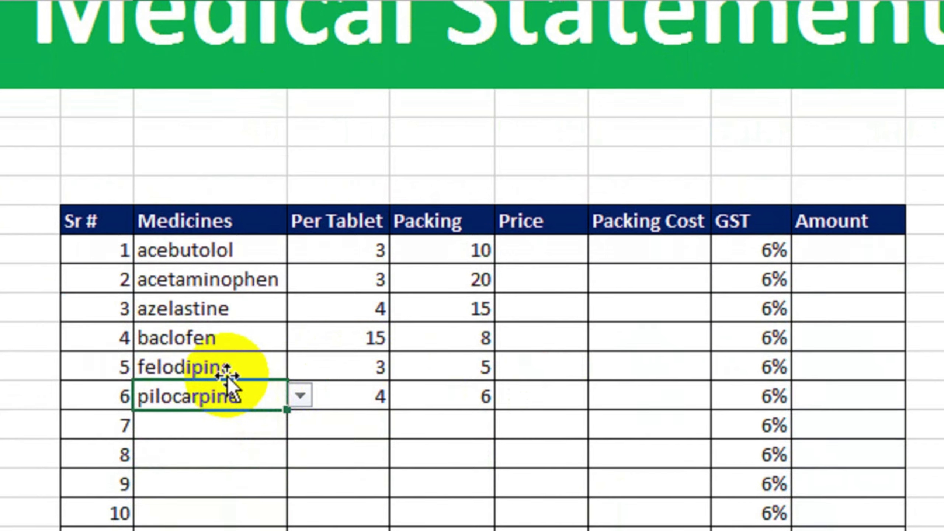
{"action": "left_click", "coordinate": [229, 372]}
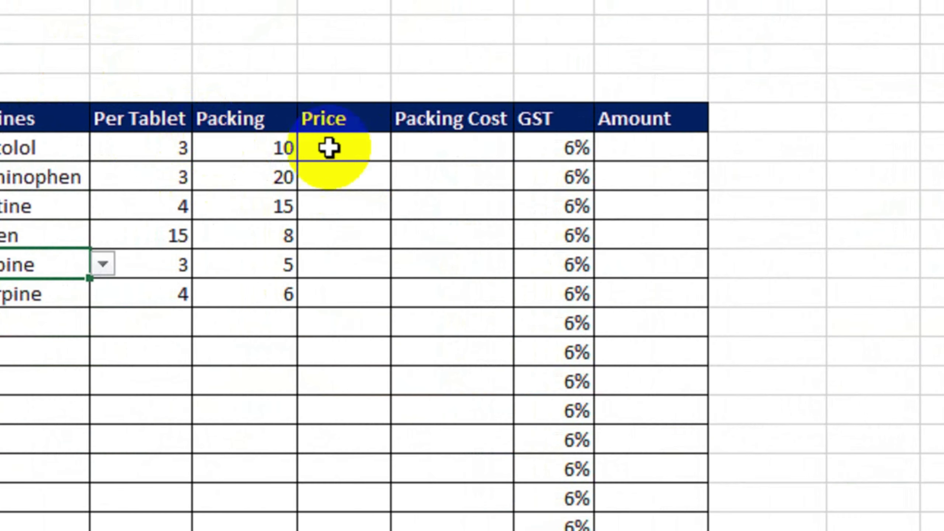
Step: Compare the statement's Packing quantities with the prices and tablet counts in the medicines reference table
{"action": "left_click", "coordinate": [319, 145]}
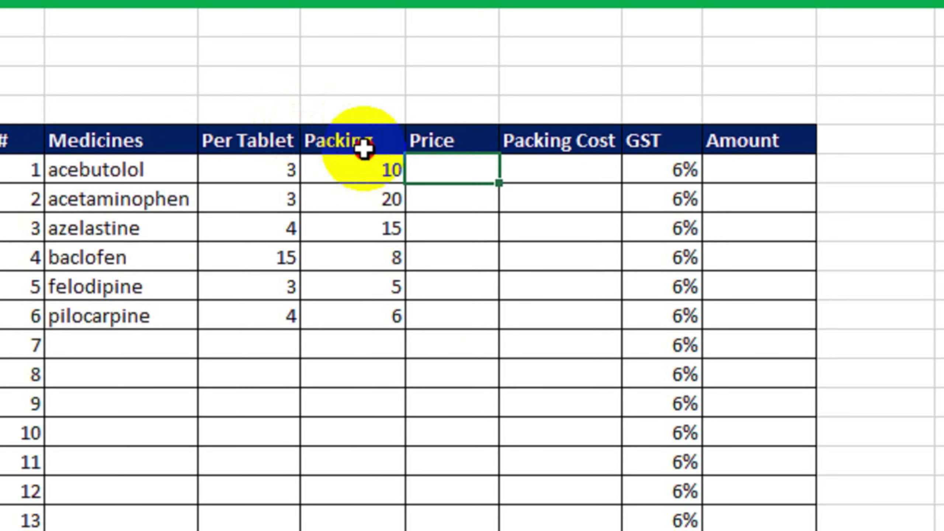
{"action": "left_click_drag", "start_coordinate": [363, 149], "coordinate": [339, 308]}
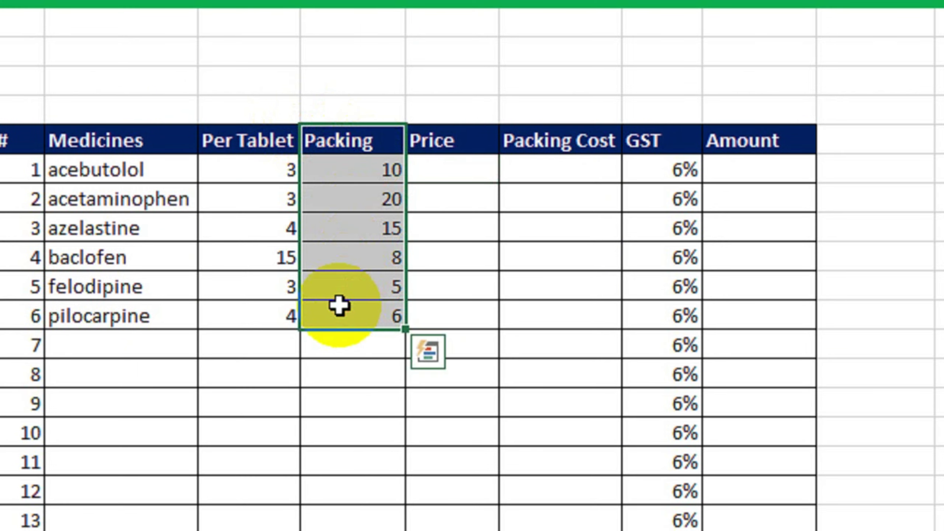
{"action": "left_click", "coordinate": [467, 189]}
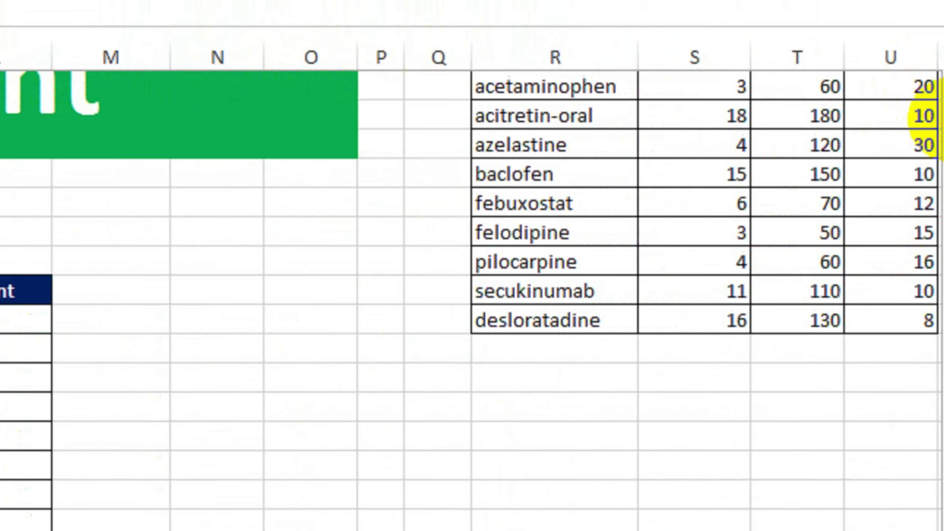
{"action": "left_click_drag", "start_coordinate": [943, 157], "coordinate": [943, 78]}
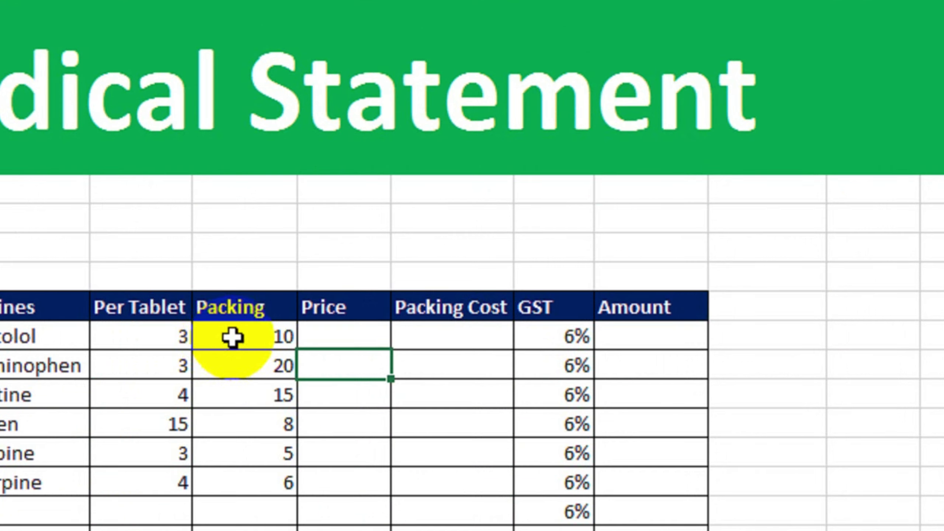
Step: Enter =VLOOKUP(F12,$R$3:$U$12,3,0) in the first Price cell of the statement
{"action": "left_click", "coordinate": [343, 338]}
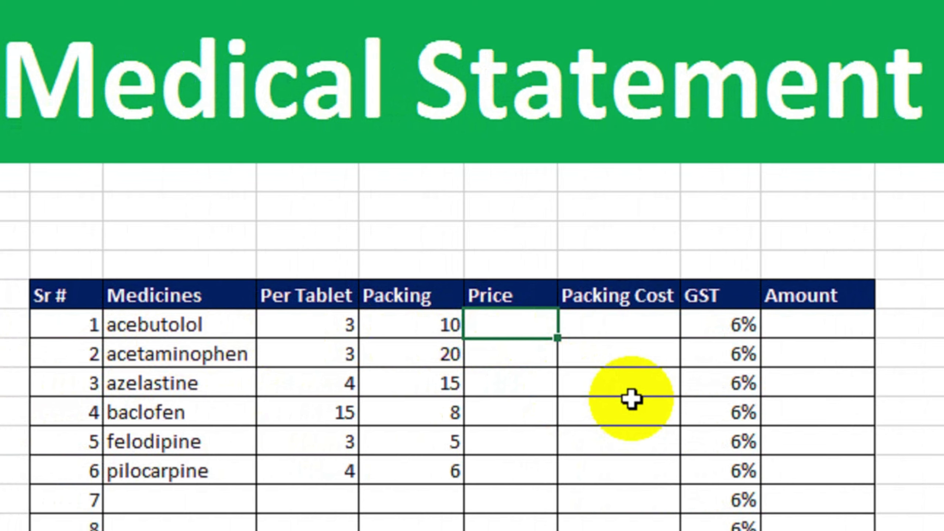
{"action": "type", "text": "=vlo"}
{"action": "key", "text": "Tab"}
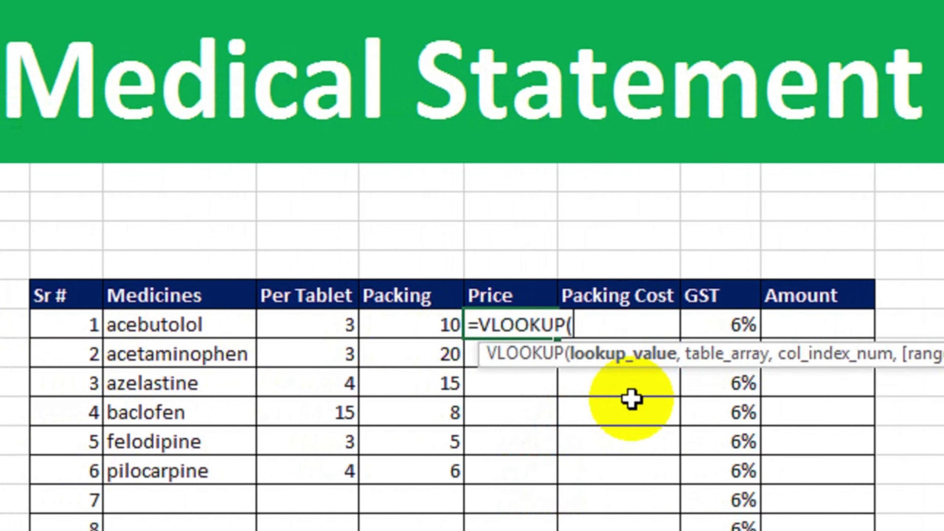
{"action": "left_click", "coordinate": [214, 327]}
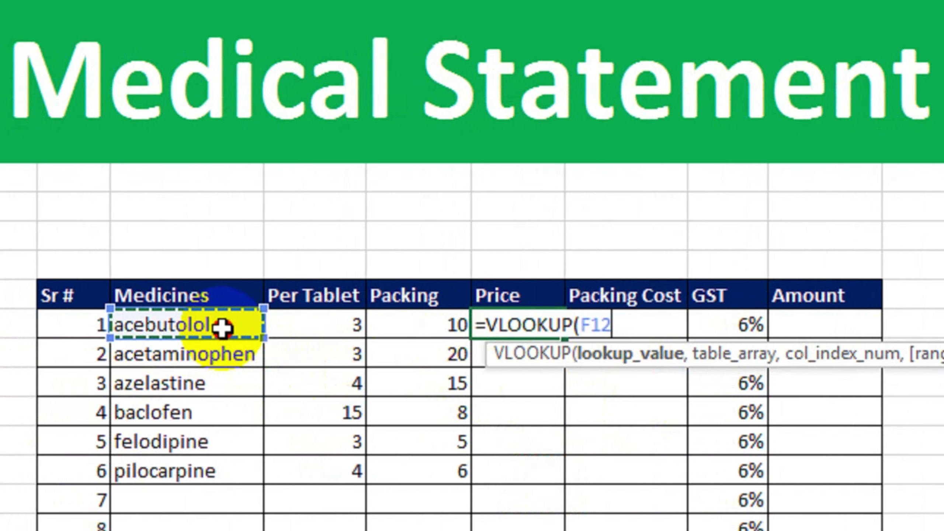
{"action": "type", "text": ","}
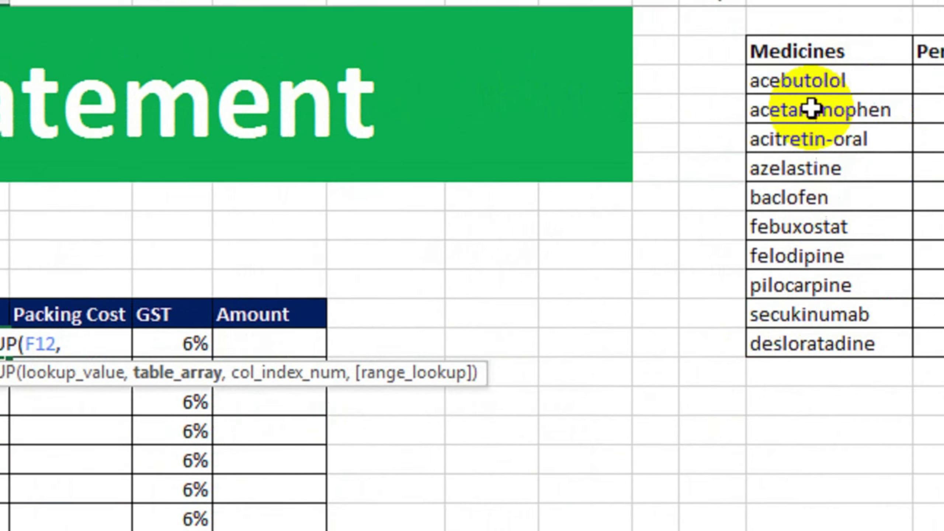
{"action": "left_click_drag", "start_coordinate": [736, 104], "coordinate": [891, 369]}
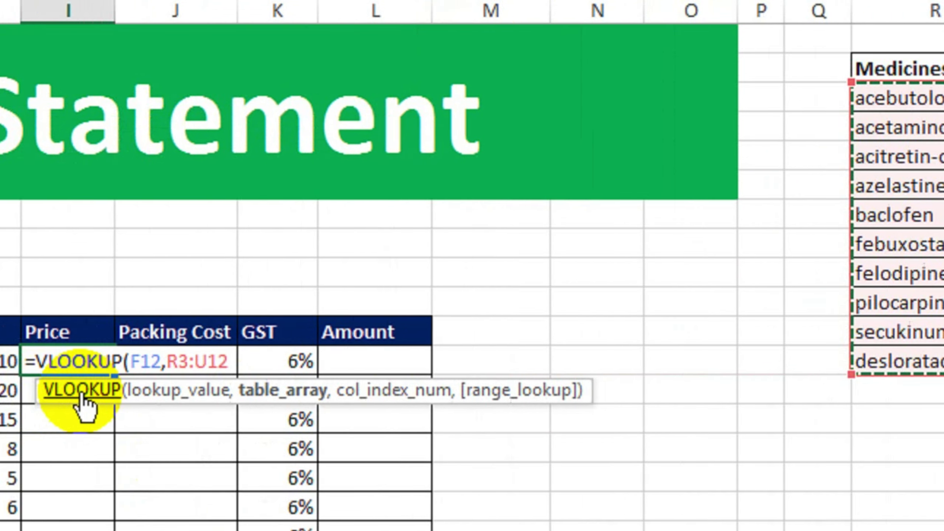
{"action": "key", "text": "F4"}
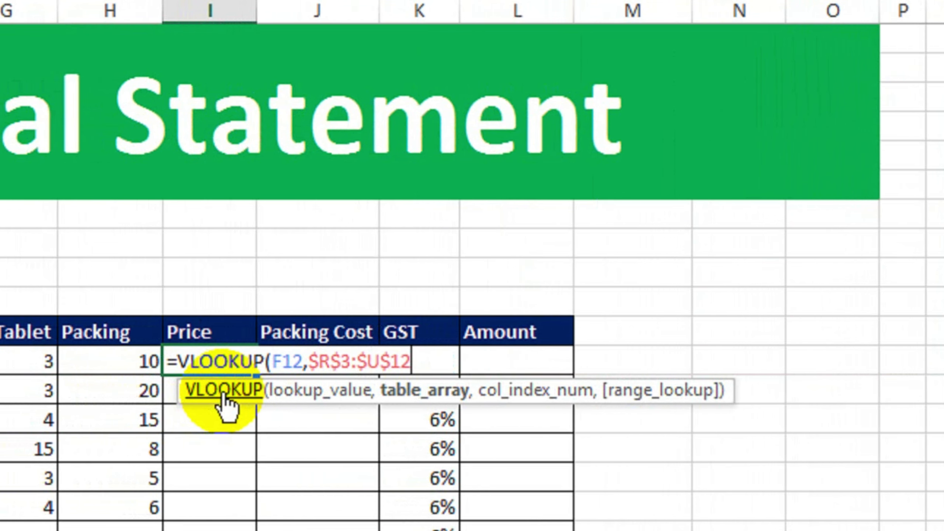
{"action": "type", "text": ","}
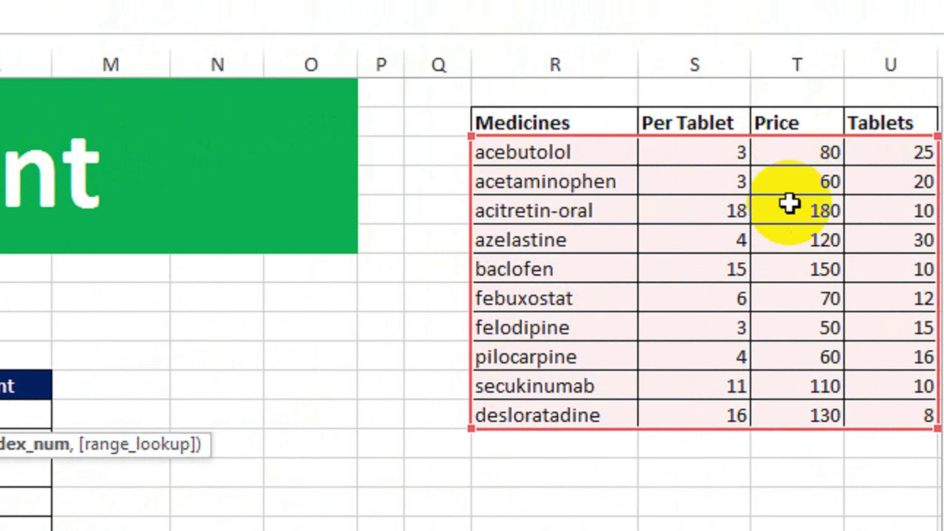
{"action": "type", "text": "3,"}
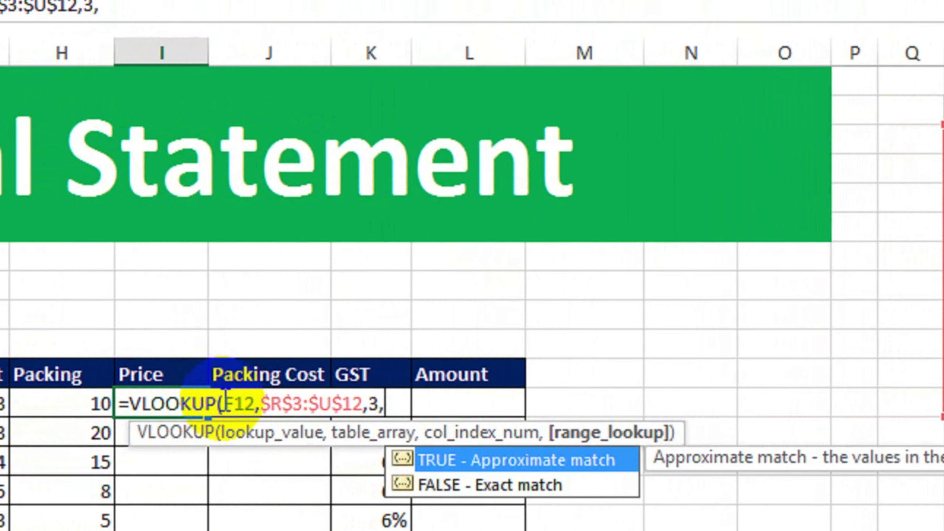
{"action": "type", "text": "0)"}
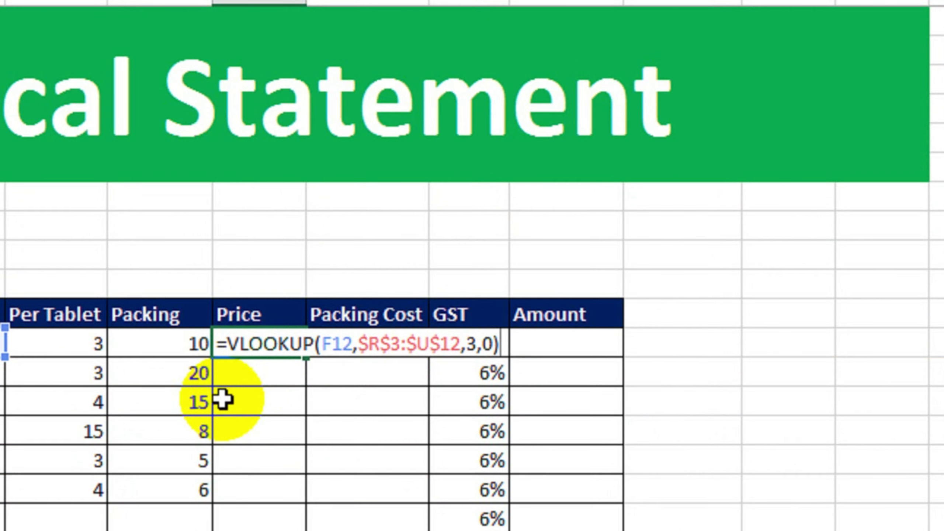
Step: Wrap the first Price lookup in IFERROR with "" as the fallback value and fill the formula down the column
{"action": "left_click", "coordinate": [226, 344]}
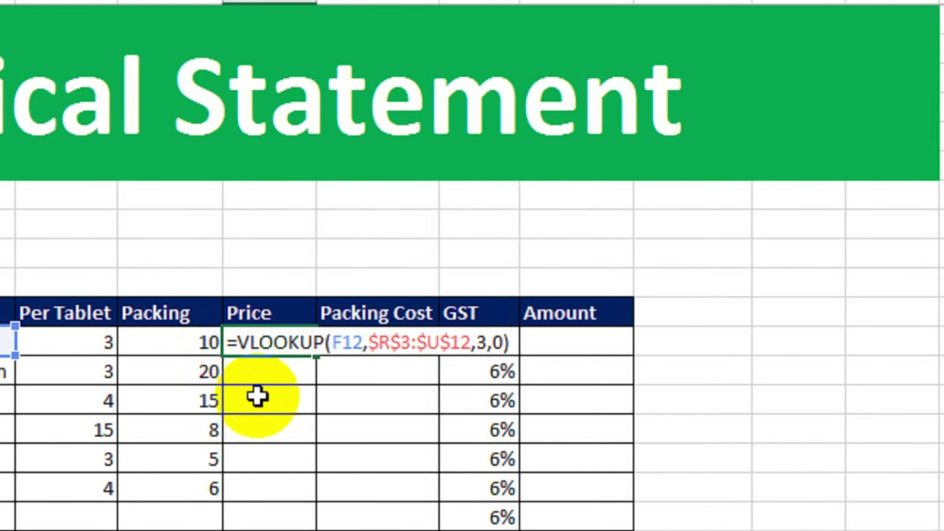
{"action": "type", "text": "ifer"}
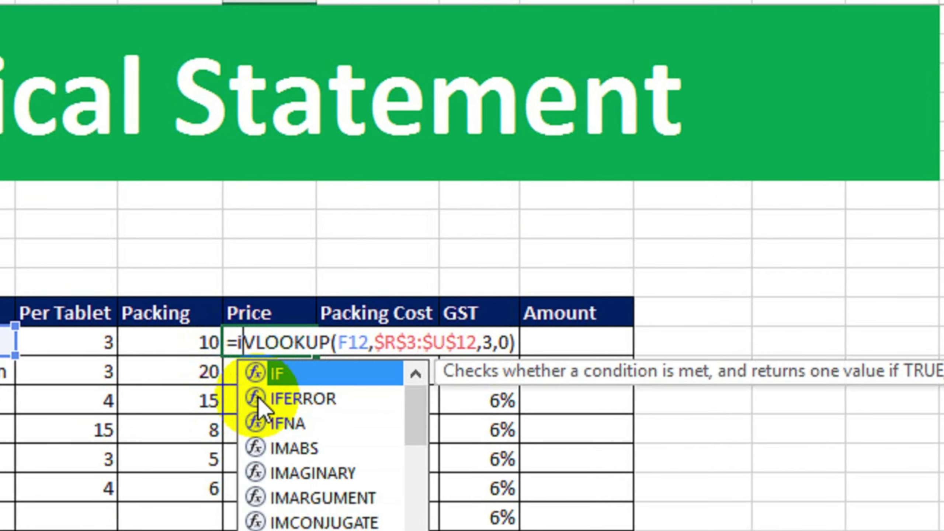
{"action": "key", "text": "Tab"}
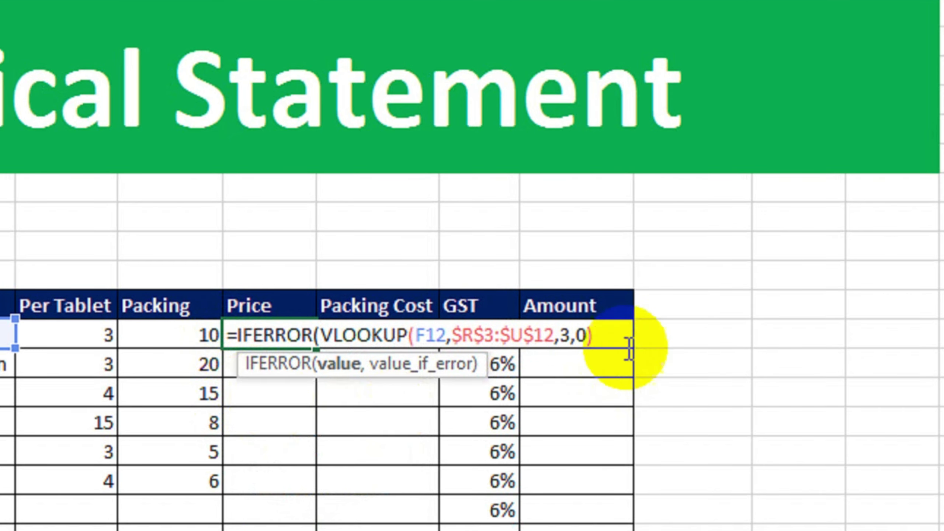
{"action": "left_click", "coordinate": [600, 341]}
{"action": "type", "text": ","}
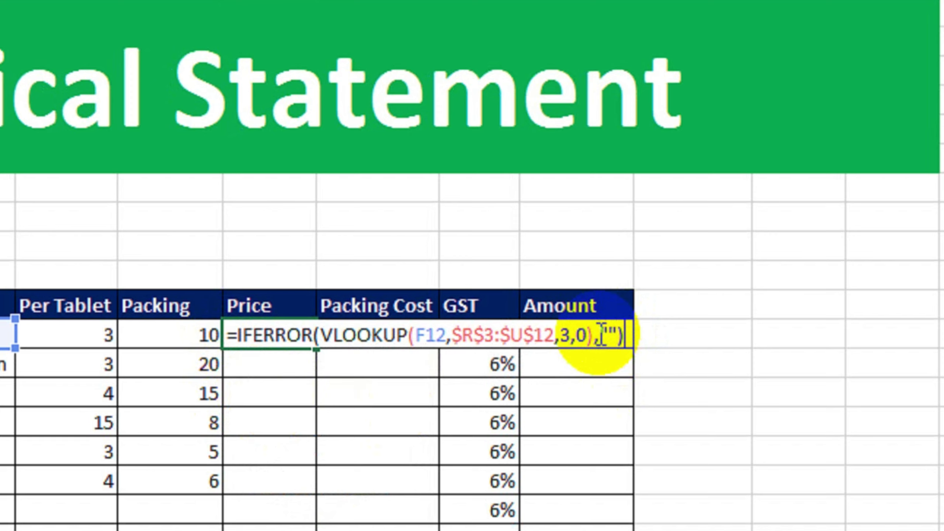
{"action": "key", "text": "Return"}
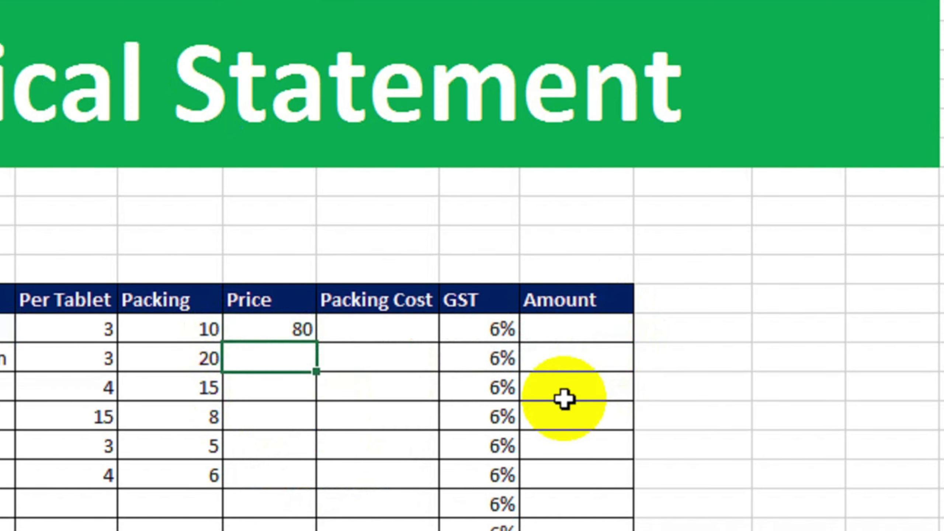
{"action": "left_click", "coordinate": [312, 331]}
{"action": "left_click_drag", "start_coordinate": [322, 340], "coordinate": [314, 410]}
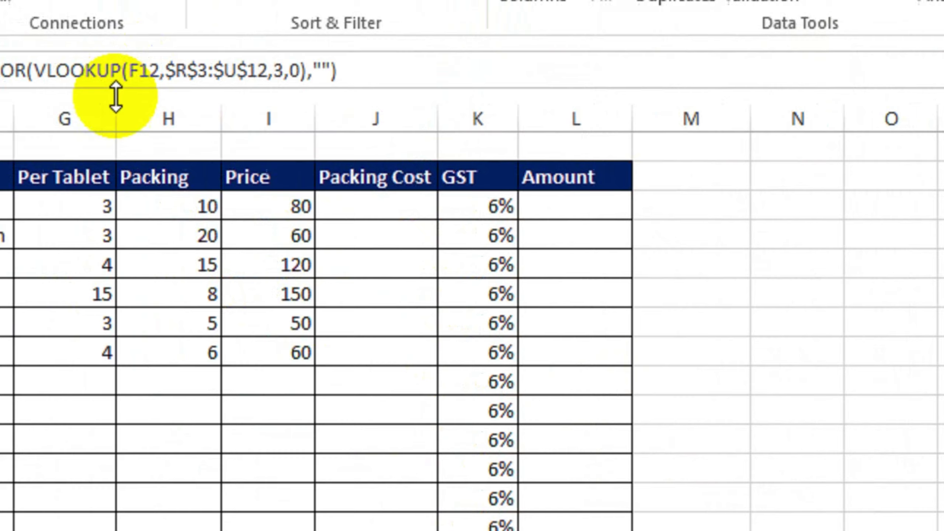
Step: Enter =I12*H12 in the first Packing Cost cell of the statement
{"action": "left_click", "coordinate": [363, 209]}
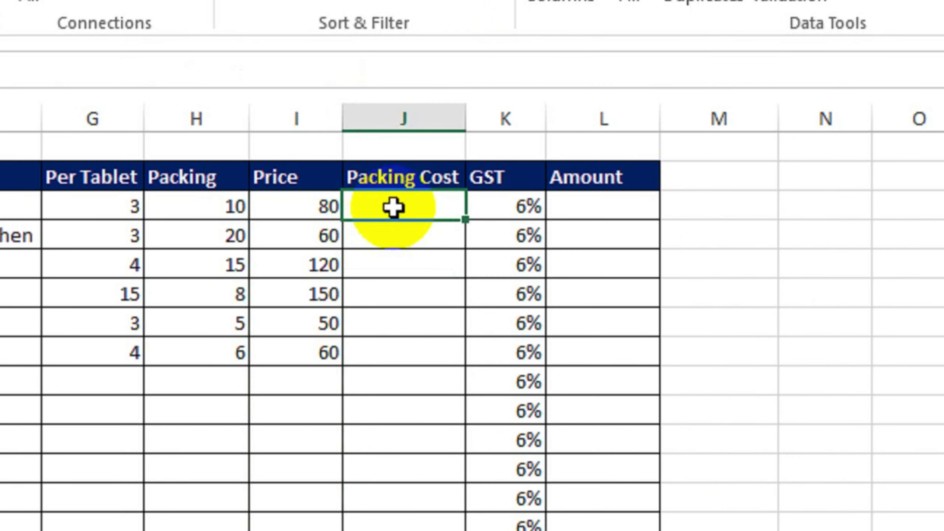
{"action": "left_click_drag", "start_coordinate": [943, 373], "coordinate": [943, 189]}
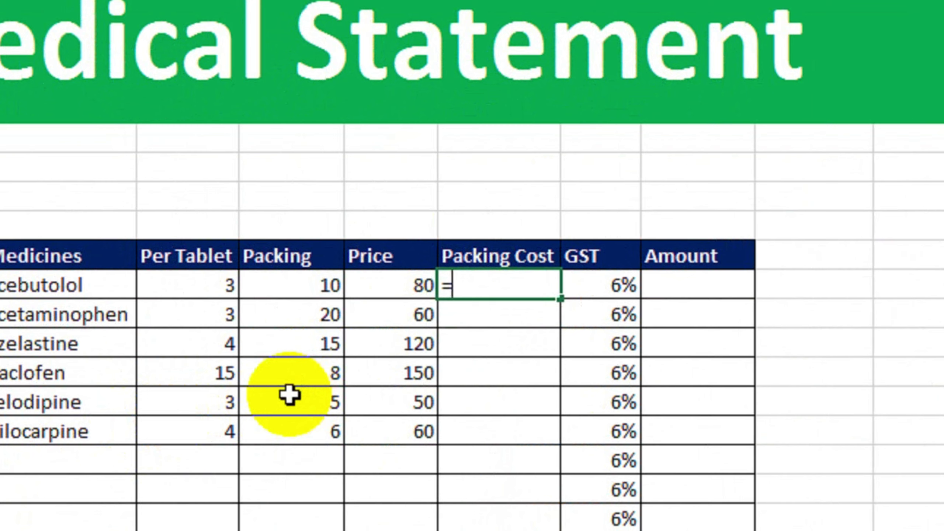
{"action": "left_click", "coordinate": [386, 290]}
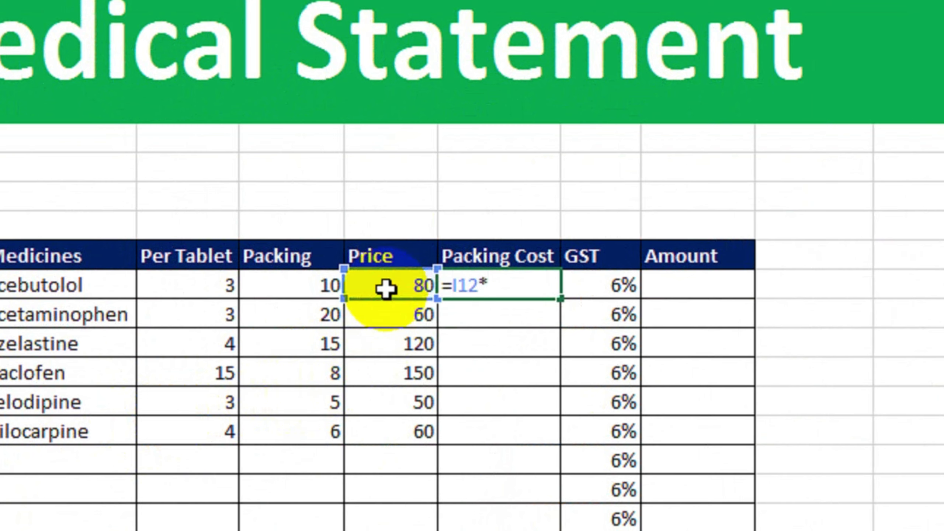
{"action": "left_click", "coordinate": [295, 283]}
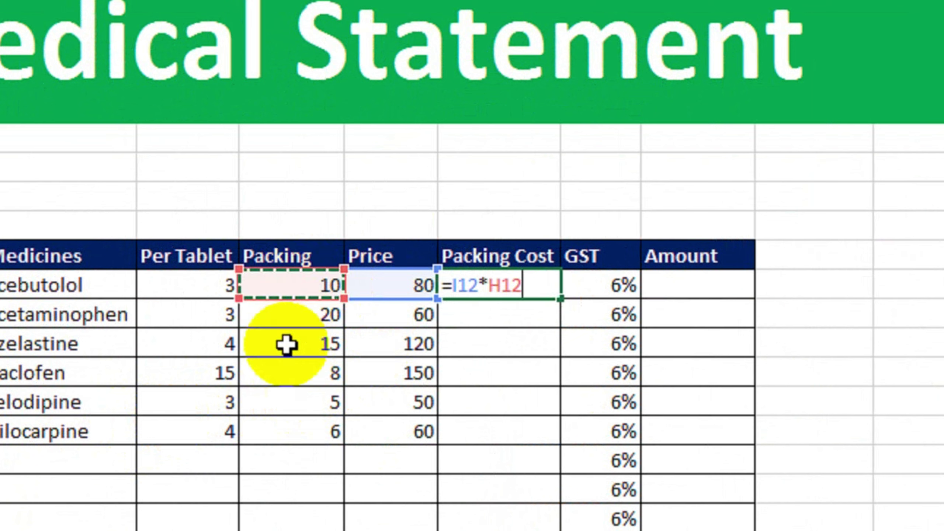
{"action": "key", "text": "Return"}
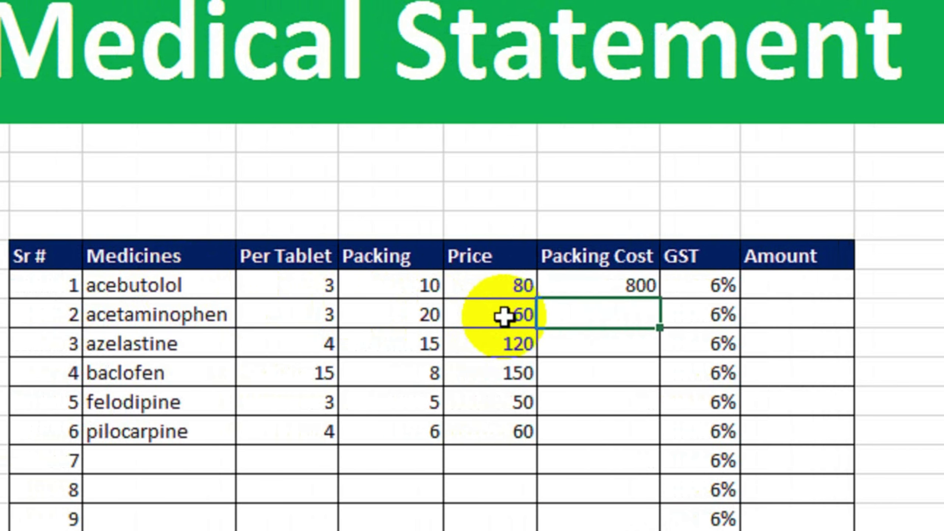
Step: Fill the Price times Packing formula down the Packing Cost column
{"action": "left_click", "coordinate": [510, 283]}
{"action": "left_click", "coordinate": [406, 284]}
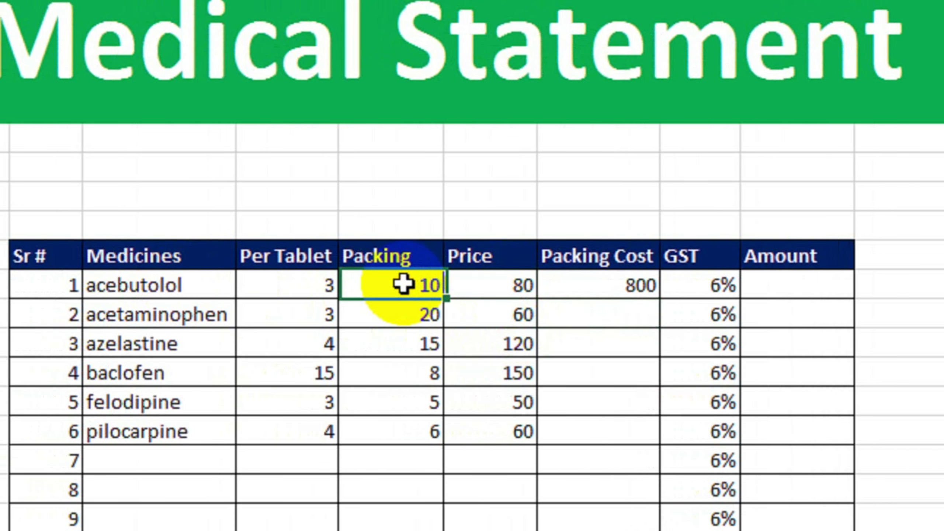
{"action": "left_click", "coordinate": [625, 285]}
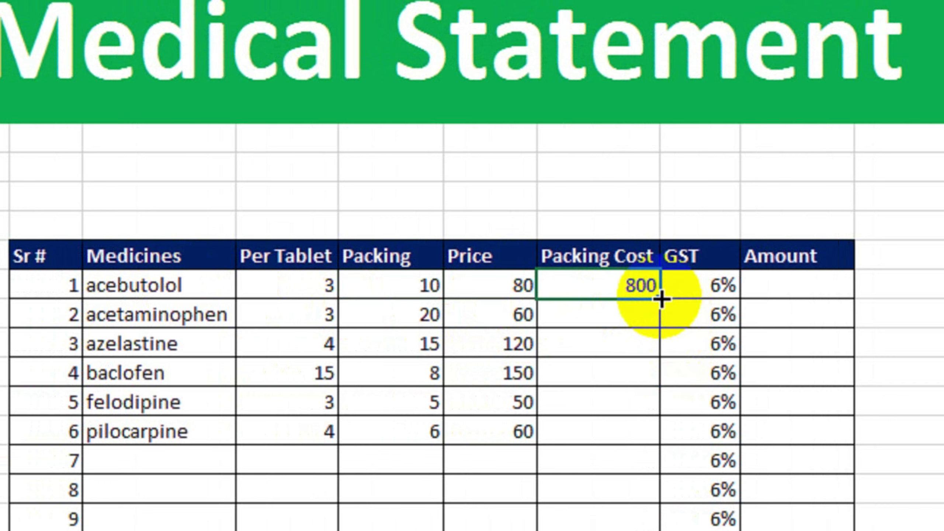
{"action": "left_click_drag", "start_coordinate": [660, 299], "coordinate": [652, 403]}
{"action": "scroll", "coordinate": [595, 130], "scroll_direction": "up", "scroll_amount": 2}
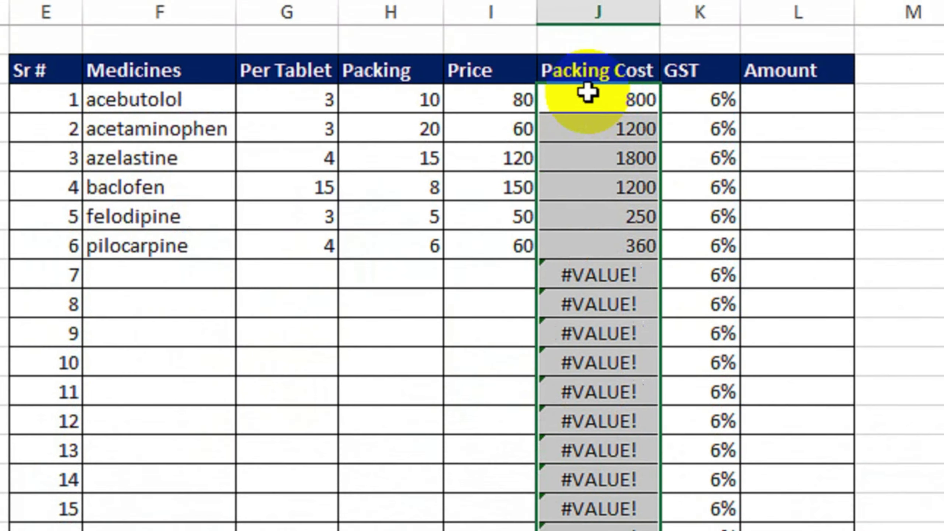
Step: Change the first Packing Cost formula to =IFERROR((I12*H12),"") and fill it down the column
{"action": "double_click", "coordinate": [587, 11]}
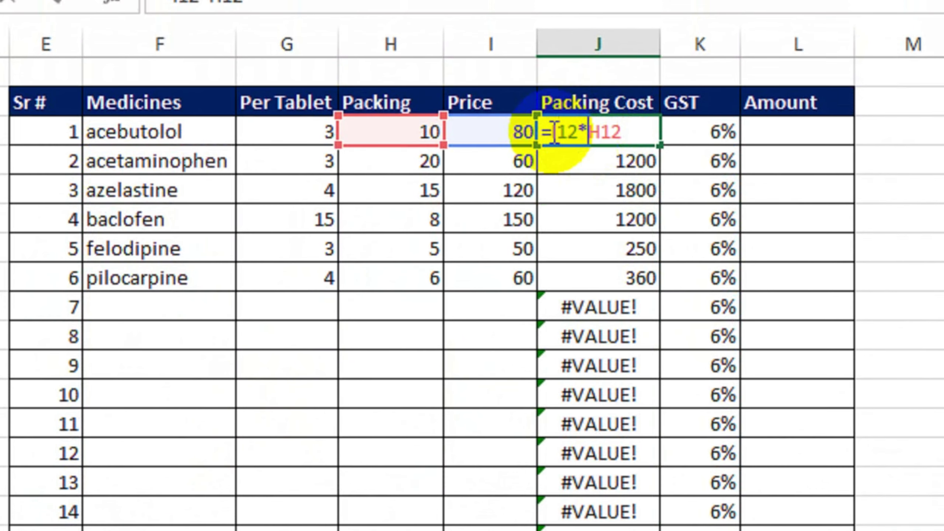
{"action": "type", "text": "ifer"}
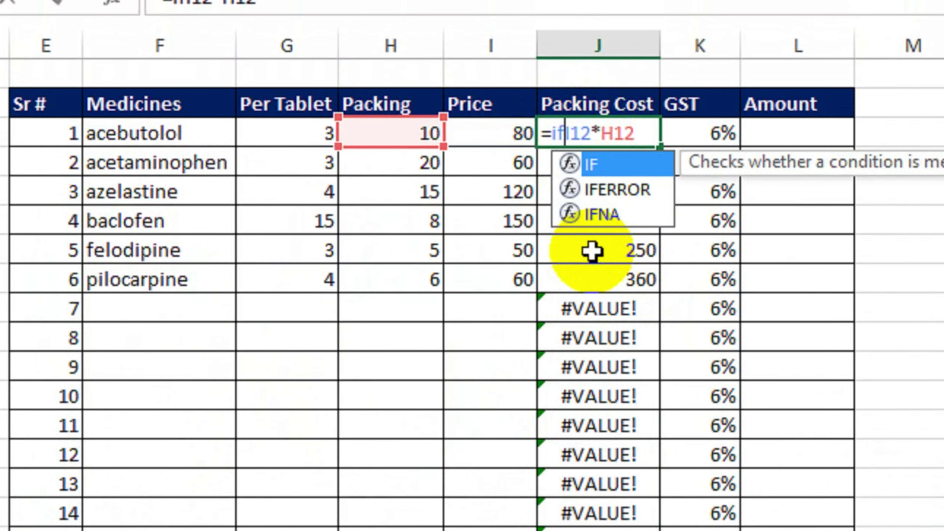
{"action": "key", "text": "Tab"}
{"action": "type", "text": "("}
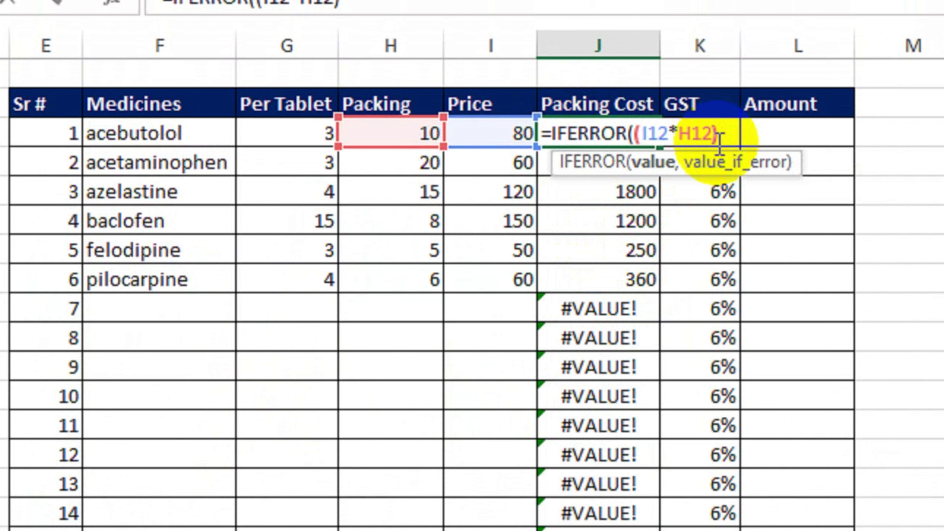
{"action": "type", "text": ","}
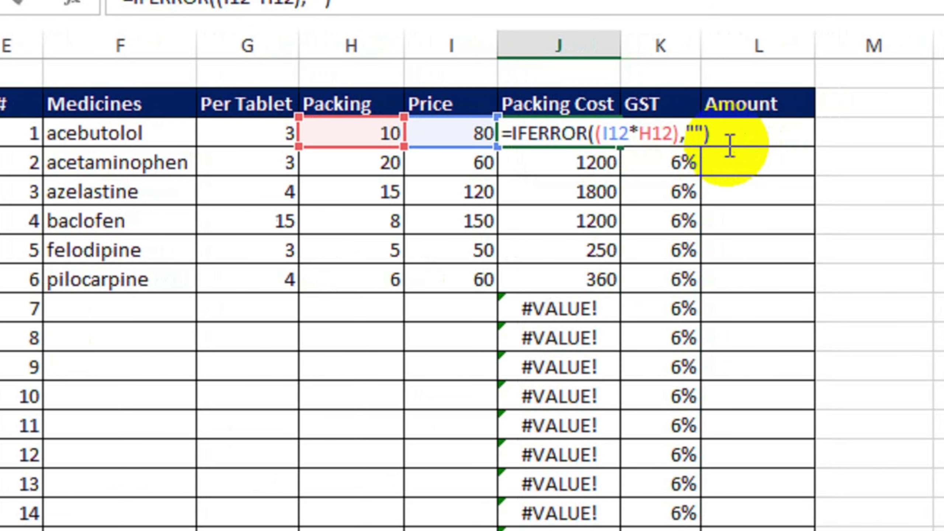
{"action": "key", "text": "Return"}
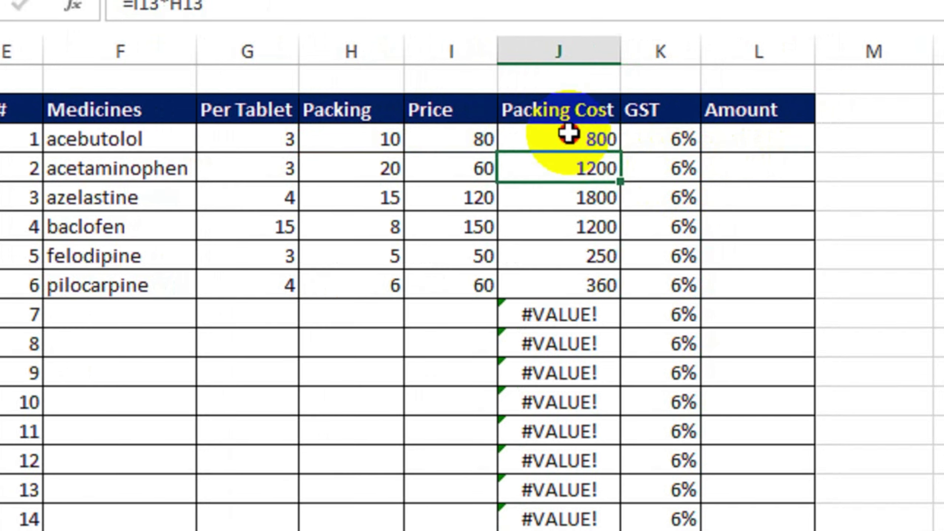
{"action": "left_click", "coordinate": [587, 142]}
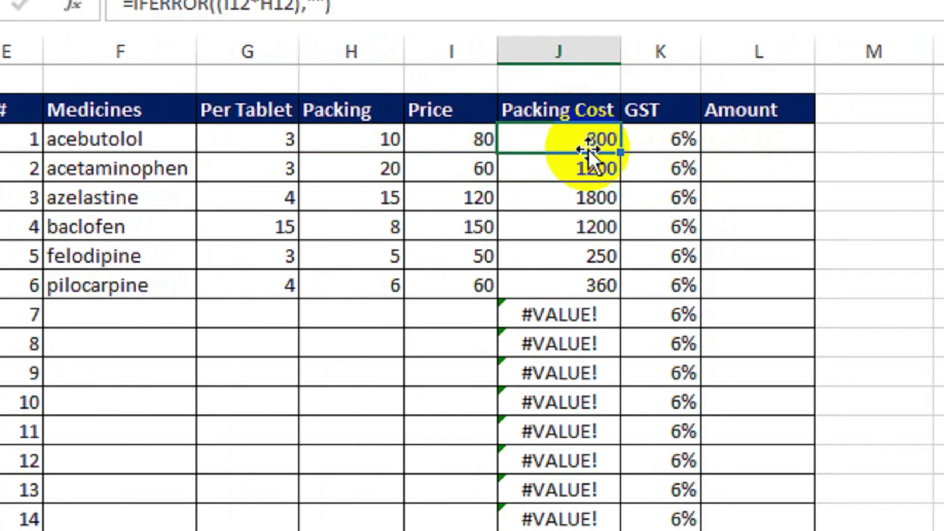
{"action": "left_click_drag", "start_coordinate": [620, 152], "coordinate": [548, 449]}
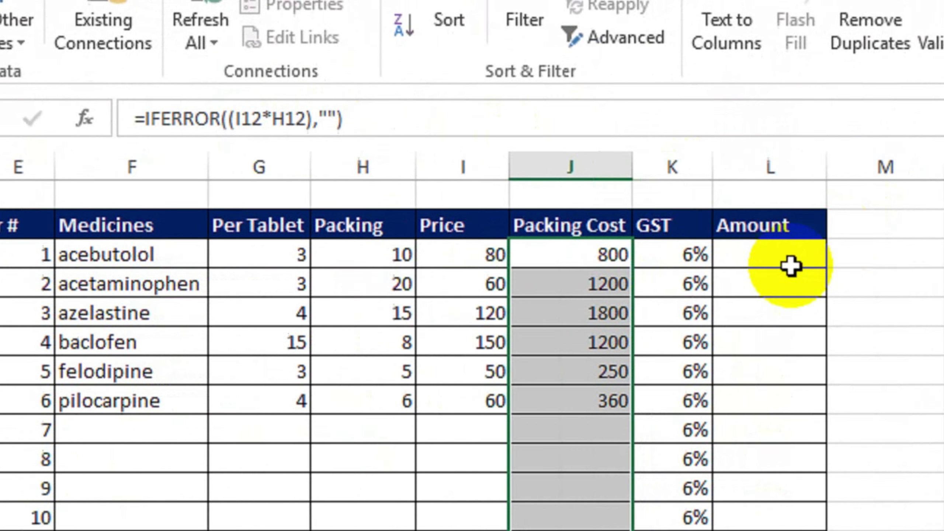
Step: Enter =(J12*K12) in the first Amount cell to calculate the GST on the packing cost
{"action": "left_click", "coordinate": [773, 256]}
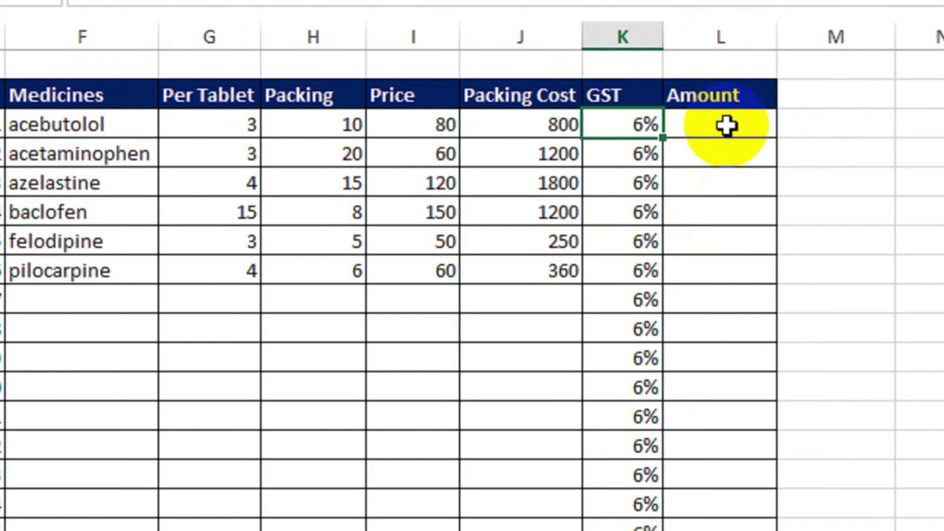
{"action": "left_click", "coordinate": [726, 125]}
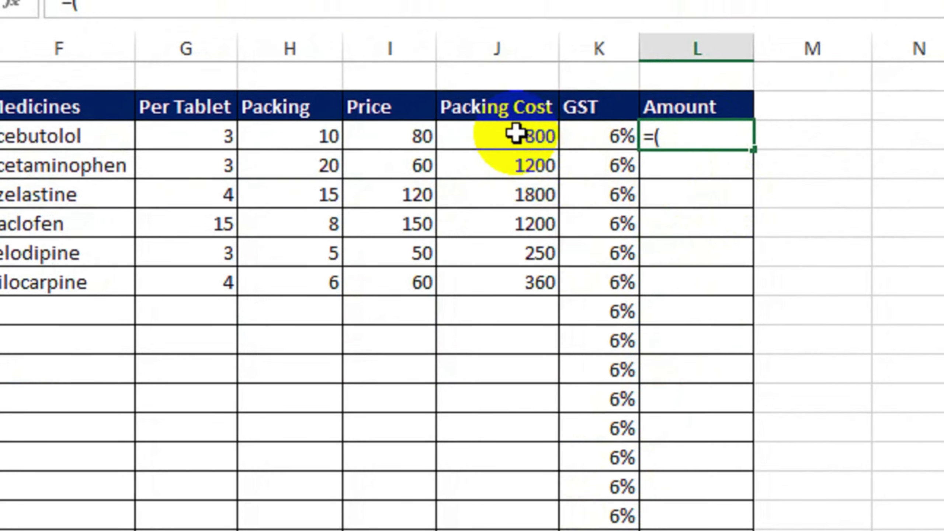
{"action": "left_click", "coordinate": [514, 134]}
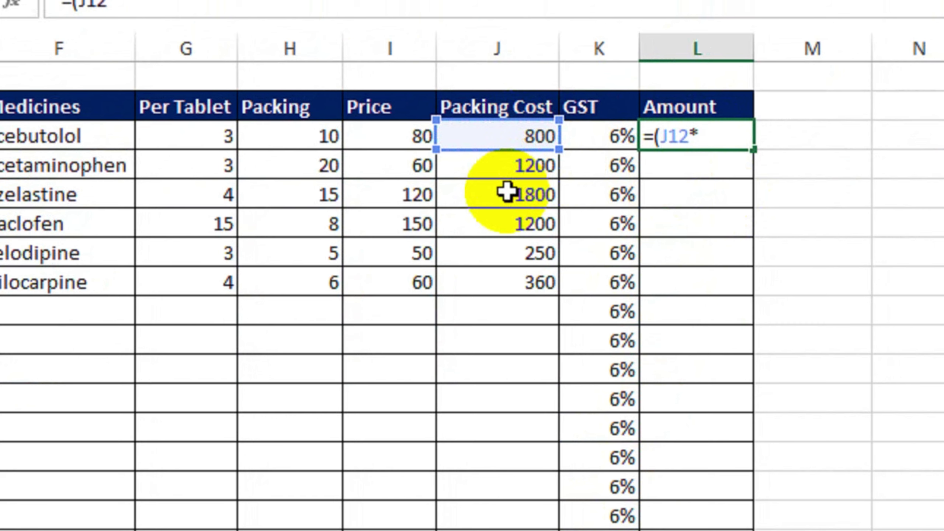
{"action": "left_click", "coordinate": [597, 138]}
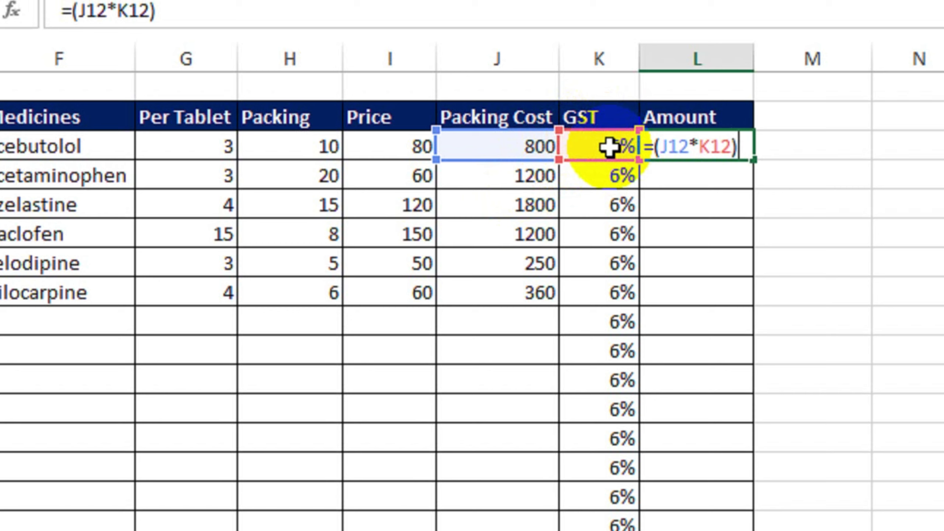
{"action": "key", "text": "Return"}
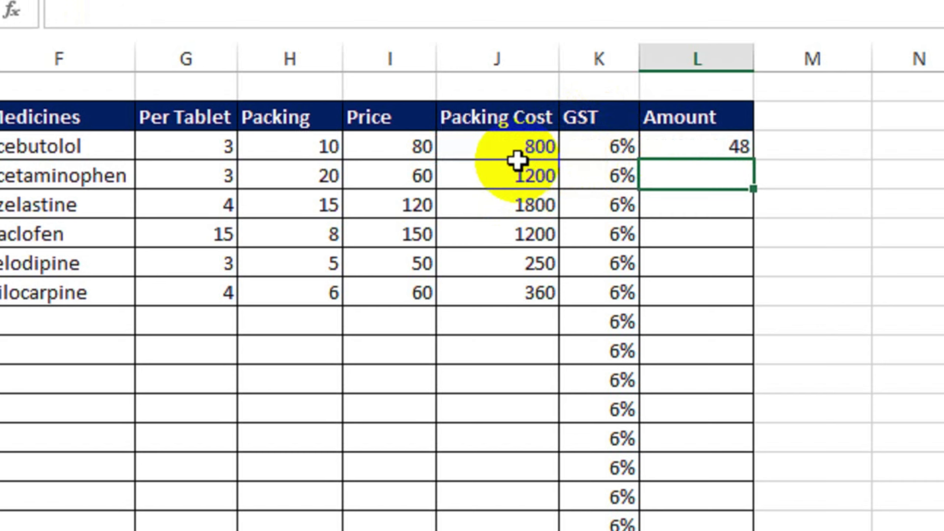
Step: Extend the first Amount formula to =(J12*K12)+J12 and fill it down the column
{"action": "double_click", "coordinate": [707, 147]}
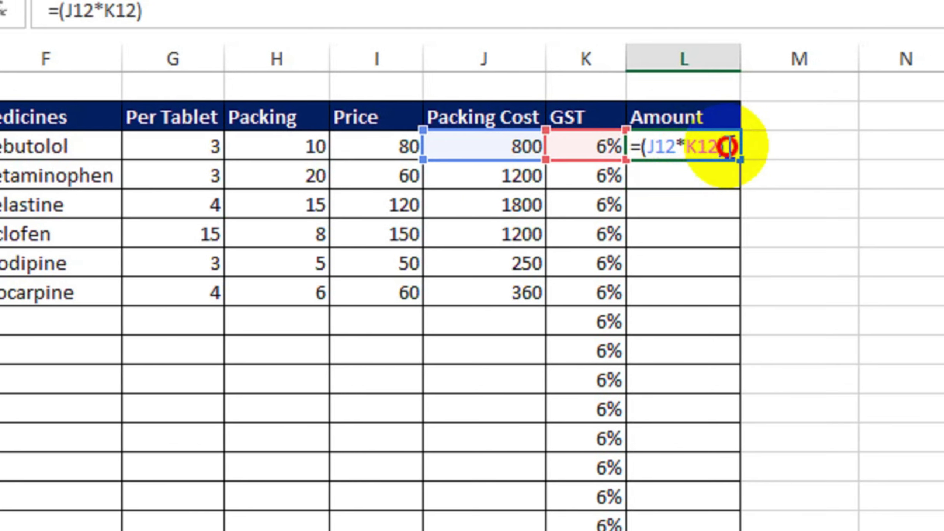
{"action": "left_click", "coordinate": [498, 156]}
{"action": "key", "text": "Return"}
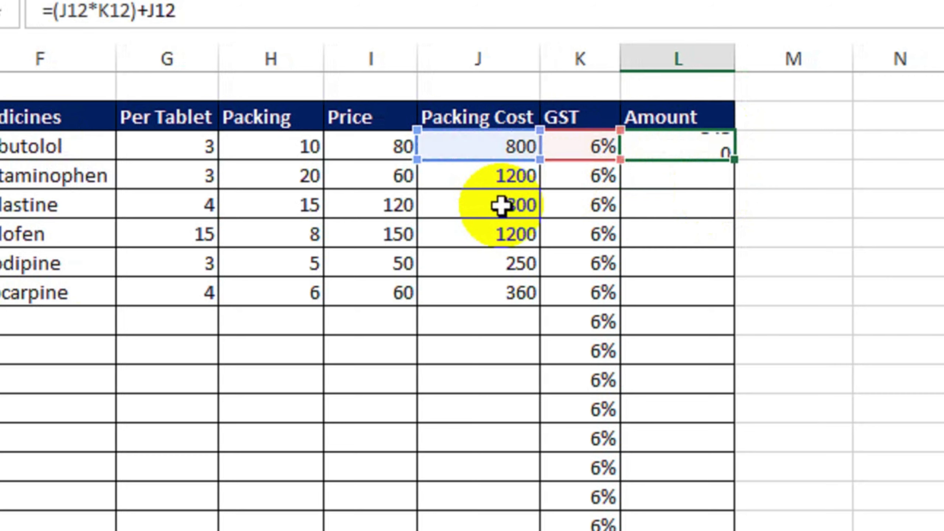
{"action": "left_click", "coordinate": [676, 146]}
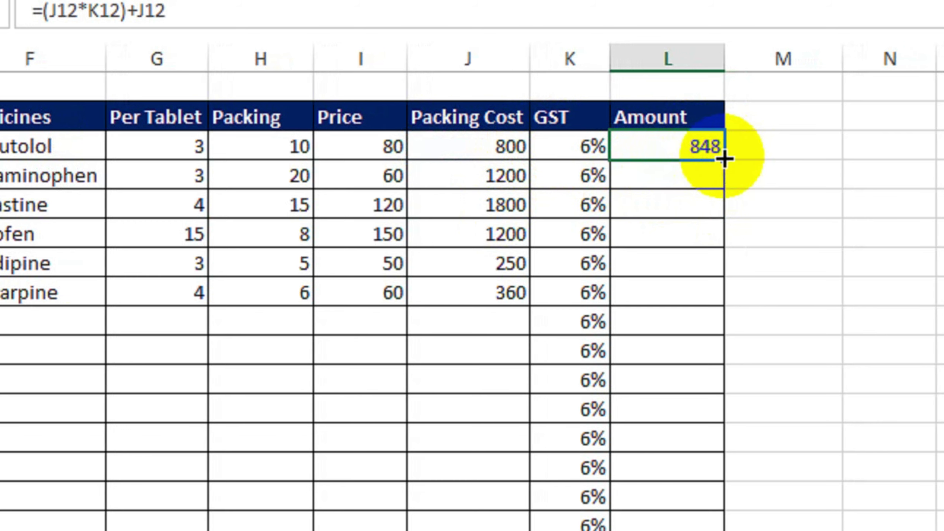
{"action": "double_click", "coordinate": [722, 159]}
Step: Change the first Amount formula to =IFERROR((J12*K12)+J12,"")
{"action": "double_click", "coordinate": [632, 146]}
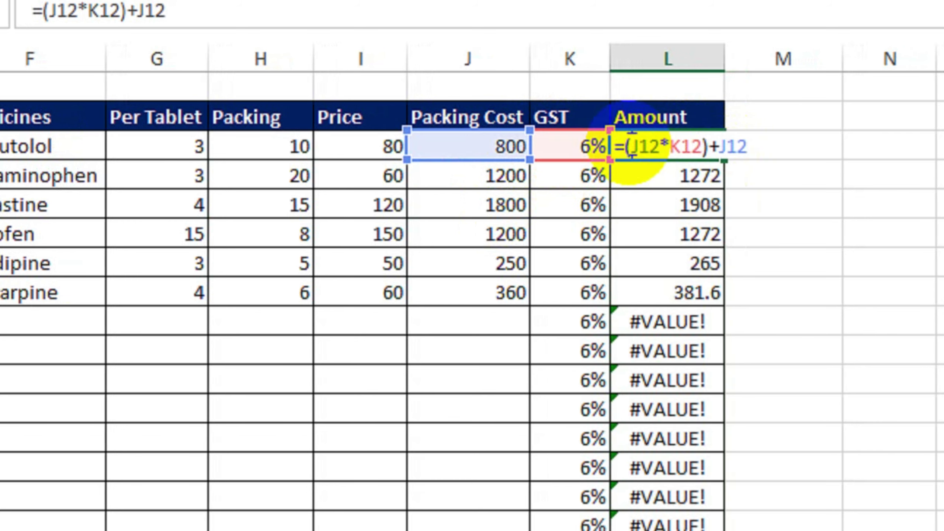
{"action": "type", "text": "ifer"}
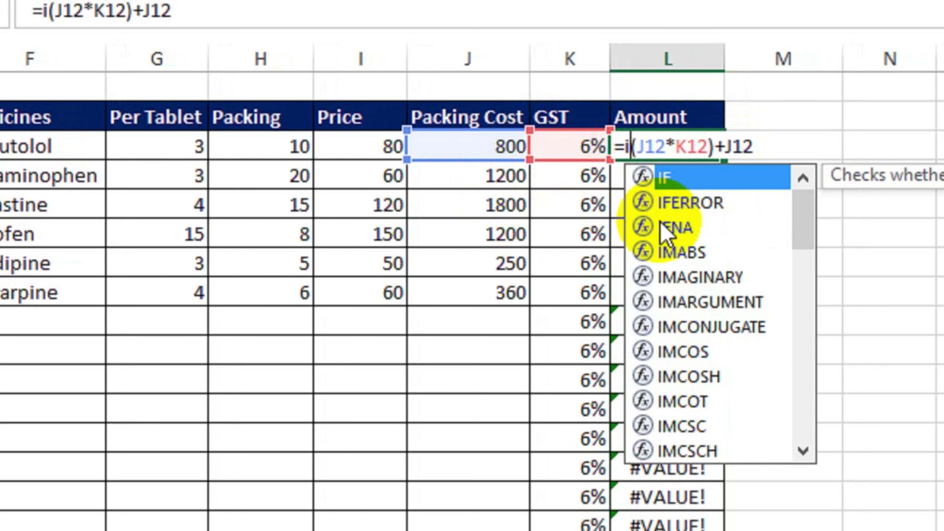
{"action": "key", "text": "Tab"}
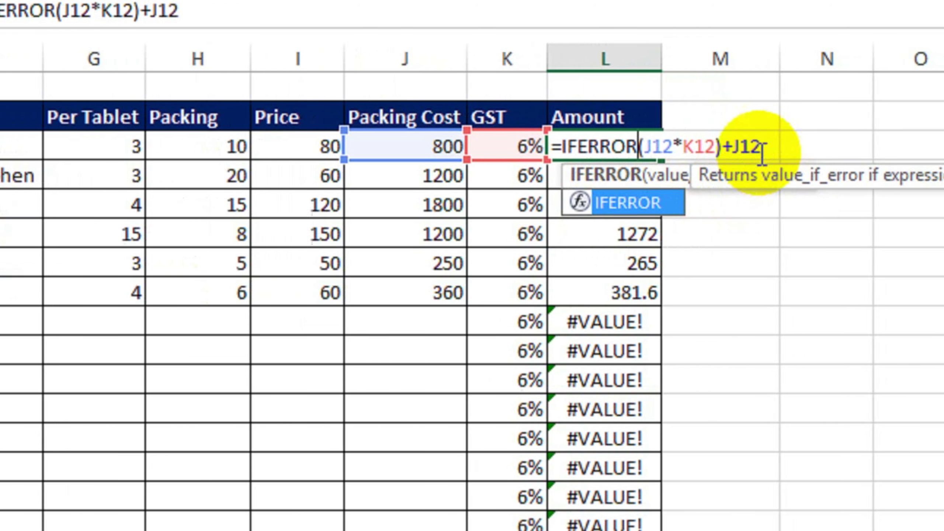
{"action": "left_click", "coordinate": [826, 148]}
{"action": "type", "text": ","}
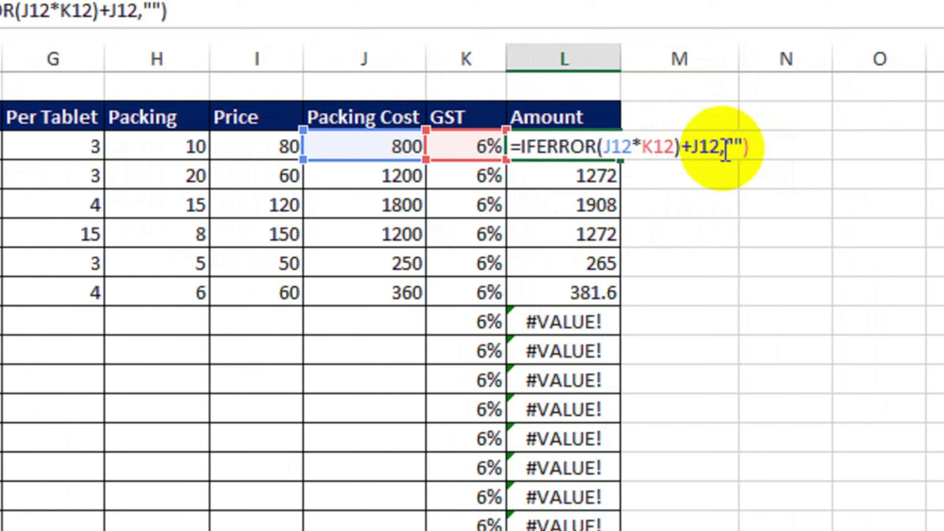
{"action": "left_click", "coordinate": [601, 147]}
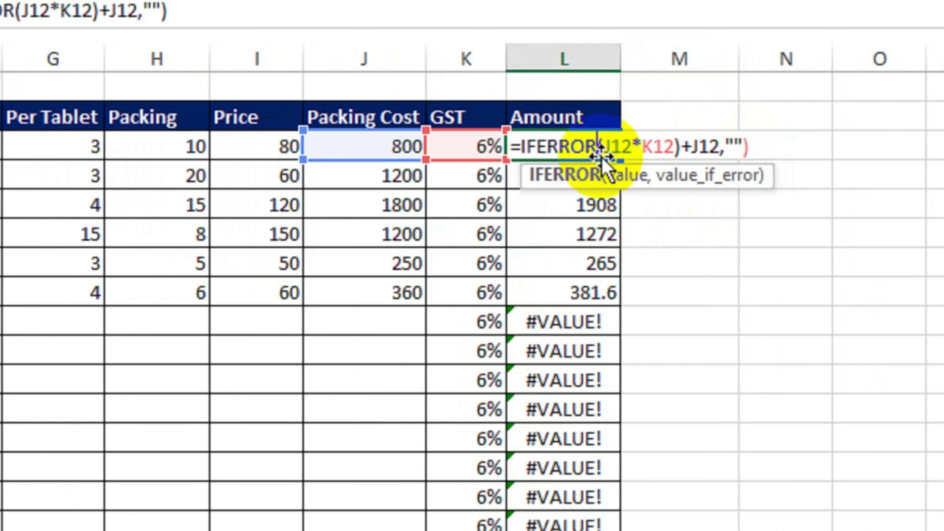
{"action": "type", "text": "("}
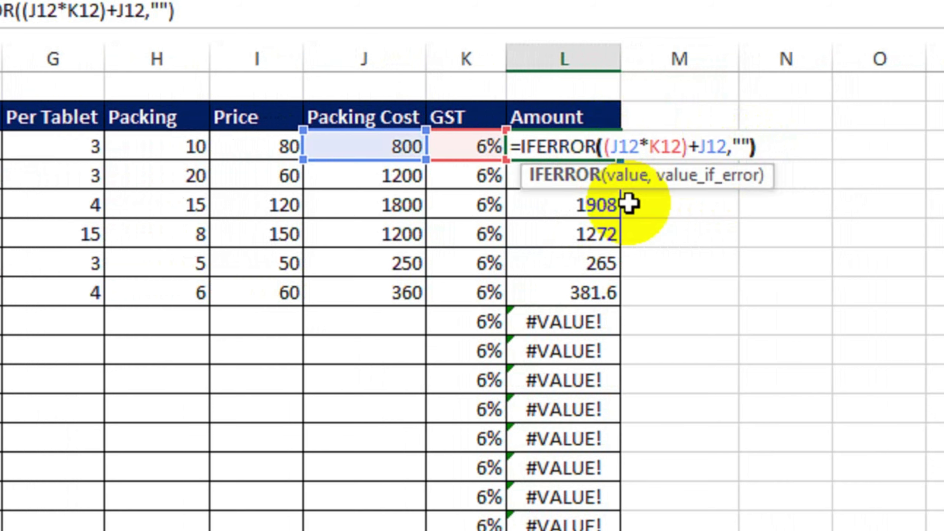
{"action": "key", "text": "Return"}
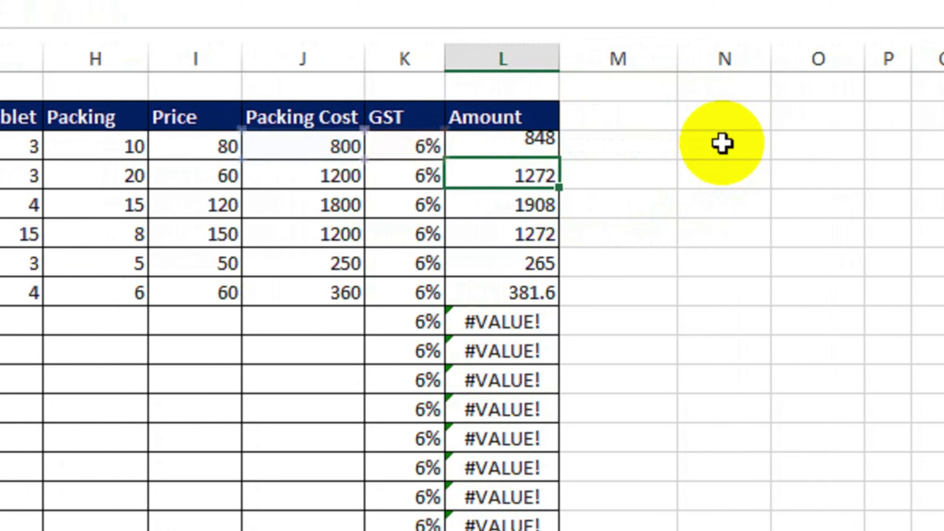
Step: Fill the IFERROR version of the Amount formula down the column
{"action": "left_click", "coordinate": [541, 143]}
{"action": "left_click_drag", "start_coordinate": [558, 160], "coordinate": [468, 440]}
{"action": "scroll", "coordinate": [241, 56], "scroll_direction": "up", "scroll_amount": 2}
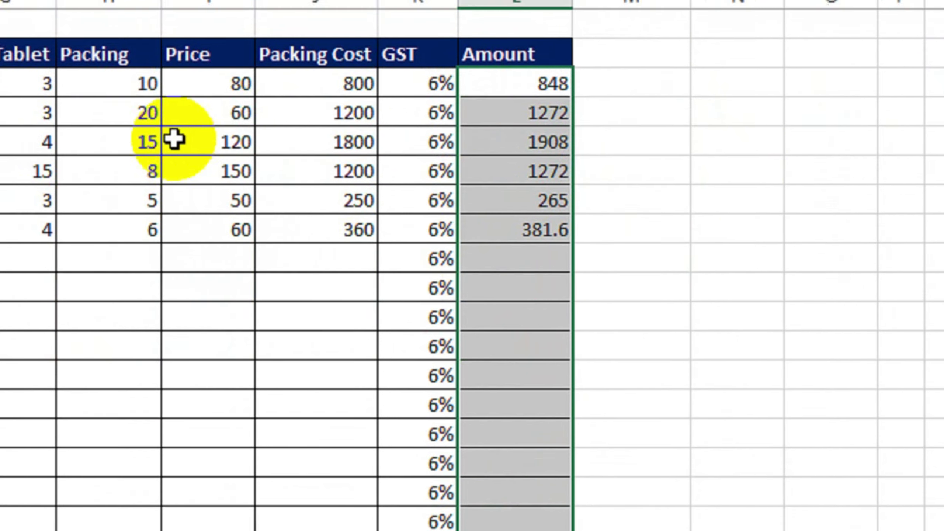
{"action": "left_click", "coordinate": [150, 143]}
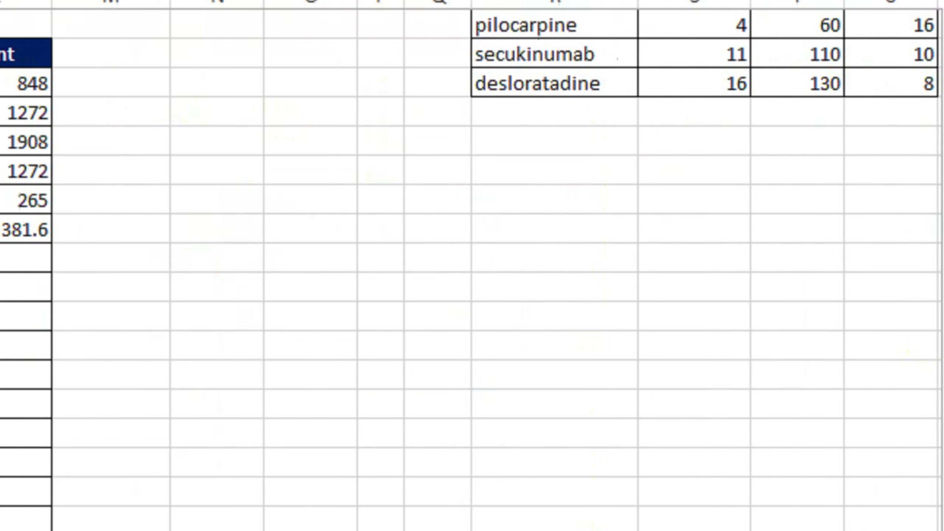
{"action": "left_click_drag", "start_coordinate": [943, 266], "coordinate": [943, 97]}
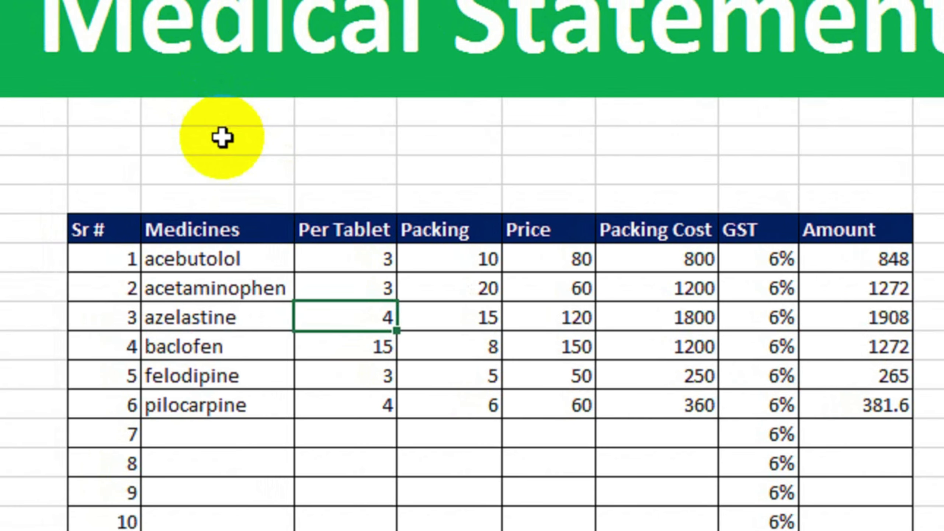
{"action": "left_click_drag", "start_coordinate": [220, 138], "coordinate": [828, 138]}
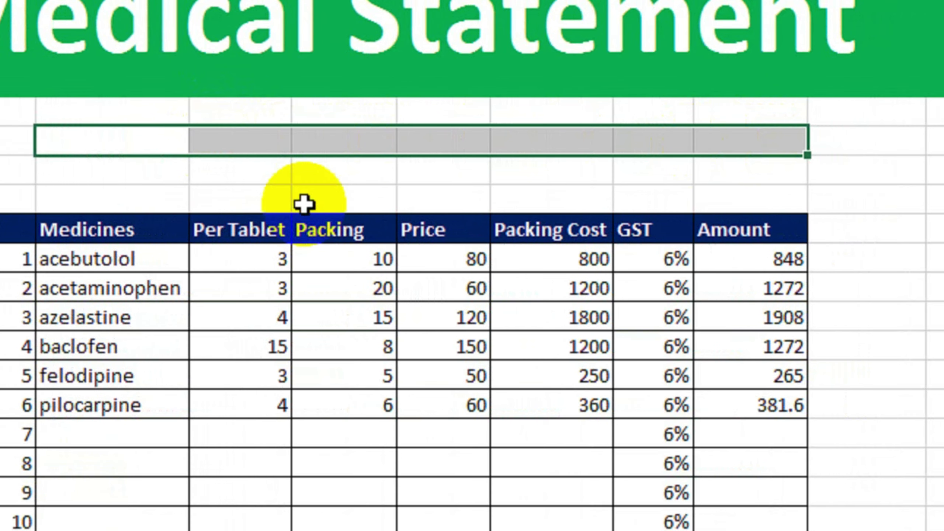
{"action": "left_click", "coordinate": [252, 195]}
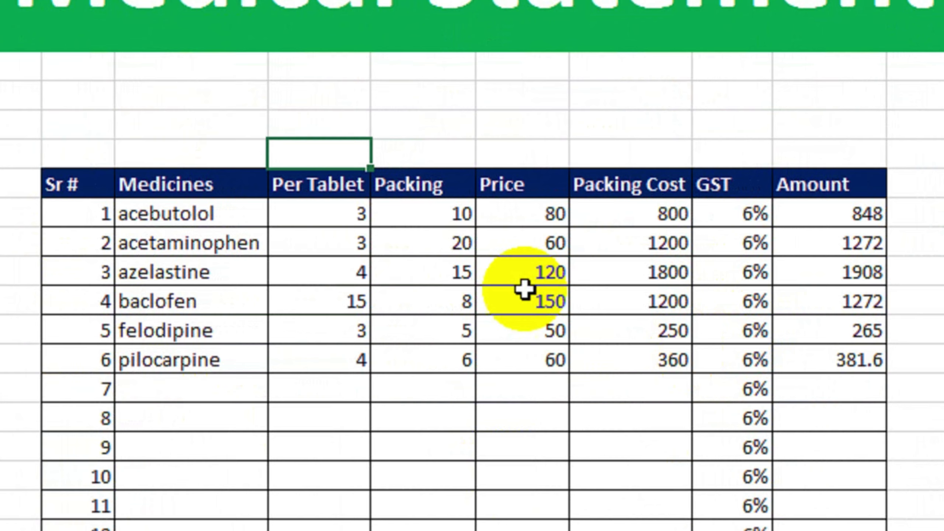
Step: Copy the table headers from Medicines through Amount into row 8 above the table, starting at F8
{"action": "left_click_drag", "start_coordinate": [193, 183], "coordinate": [820, 175]}
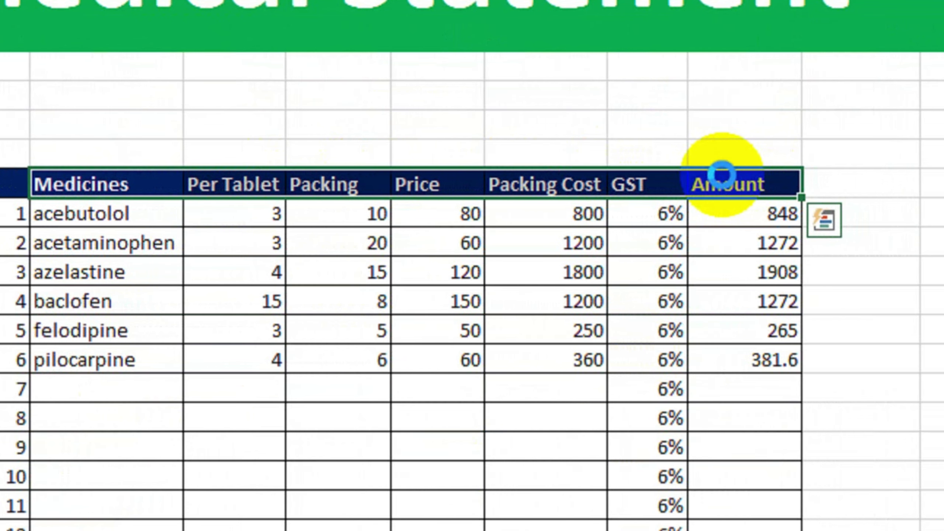
{"action": "key", "text": "ctrl+c"}
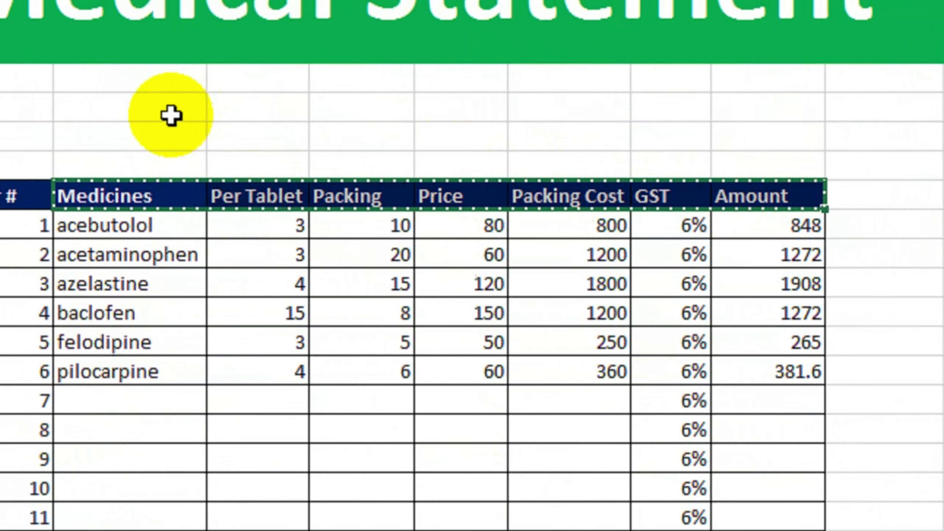
{"action": "left_click", "coordinate": [139, 96]}
{"action": "key", "text": "ctrl+v"}
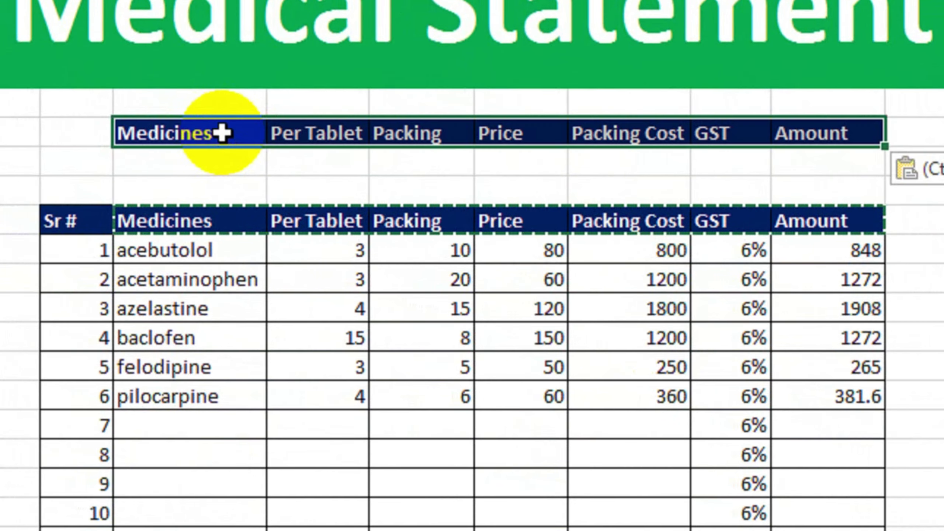
Step: Apply all borders to the copied header row and the blank row beneath it, from Medicines through Amount
{"action": "left_click_drag", "start_coordinate": [217, 133], "coordinate": [817, 160]}
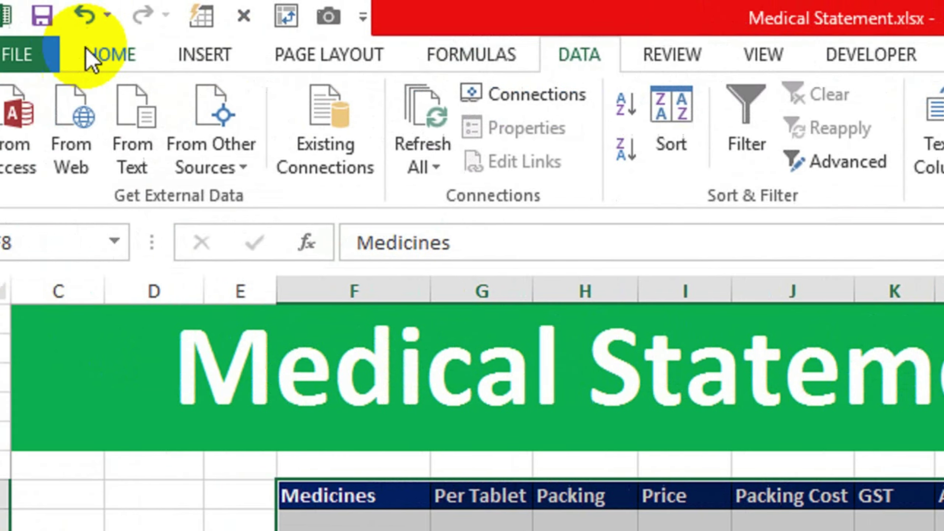
{"action": "left_click", "coordinate": [109, 53]}
{"action": "left_click", "coordinate": [377, 160]}
{"action": "left_click", "coordinate": [427, 398]}
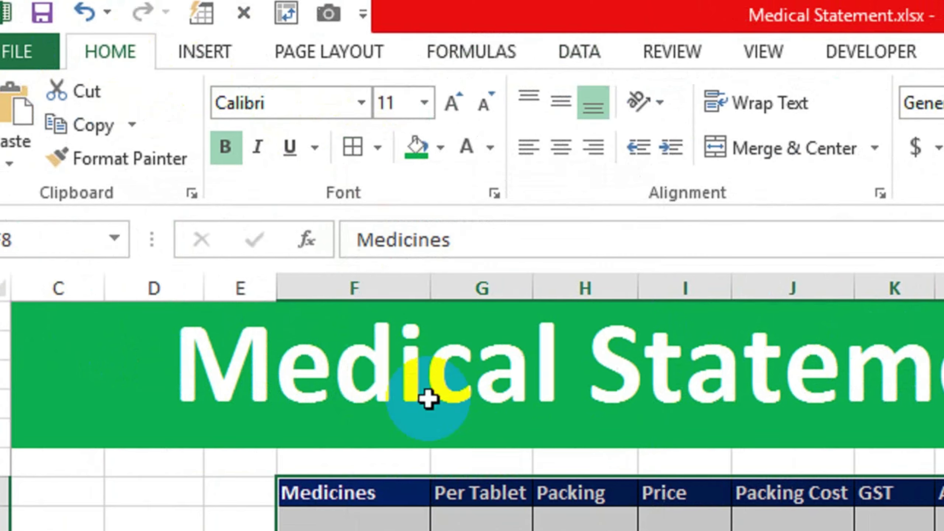
Step: Give the copied header cells F8:L8 a gold fill and black font colour
{"action": "left_click_drag", "start_coordinate": [386, 504], "coordinate": [929, 488]}
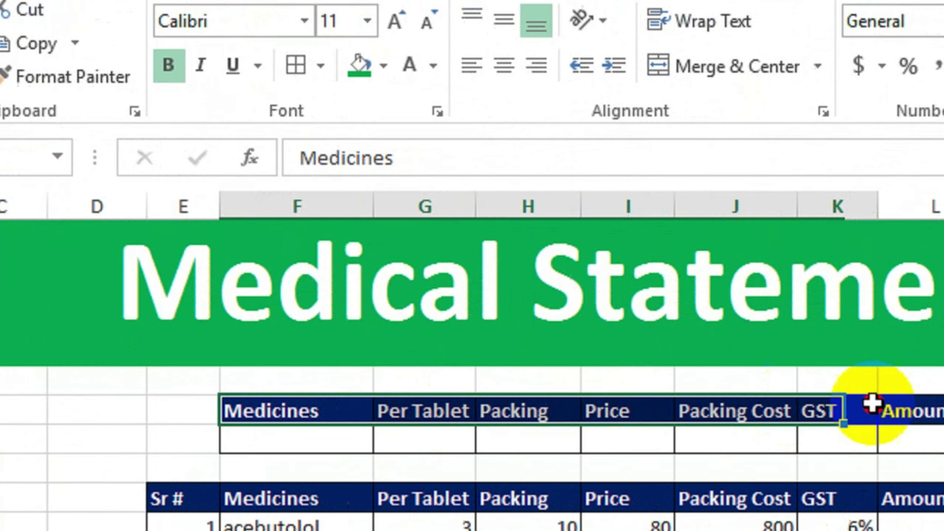
{"action": "left_click_drag", "start_coordinate": [871, 403], "coordinate": [892, 409]}
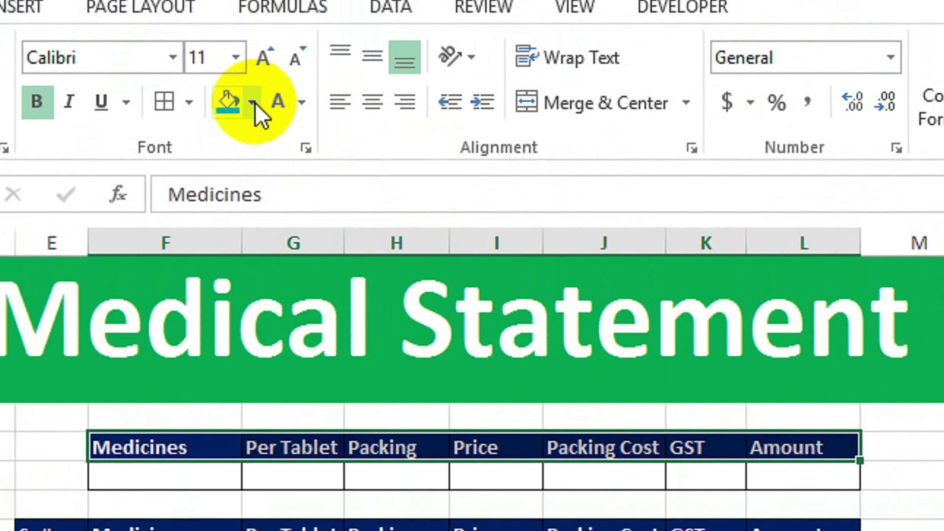
{"action": "left_click", "coordinate": [383, 65]}
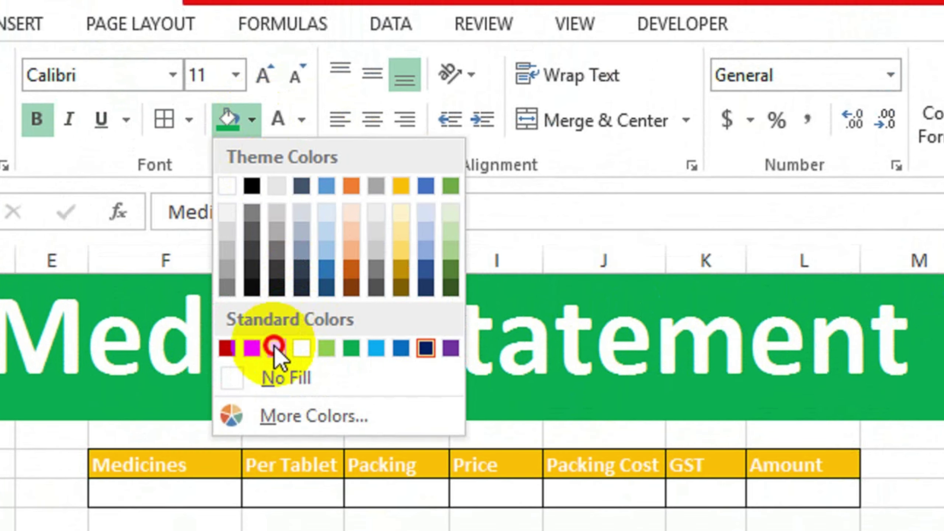
{"action": "left_click", "coordinate": [275, 348]}
{"action": "left_click", "coordinate": [302, 119]}
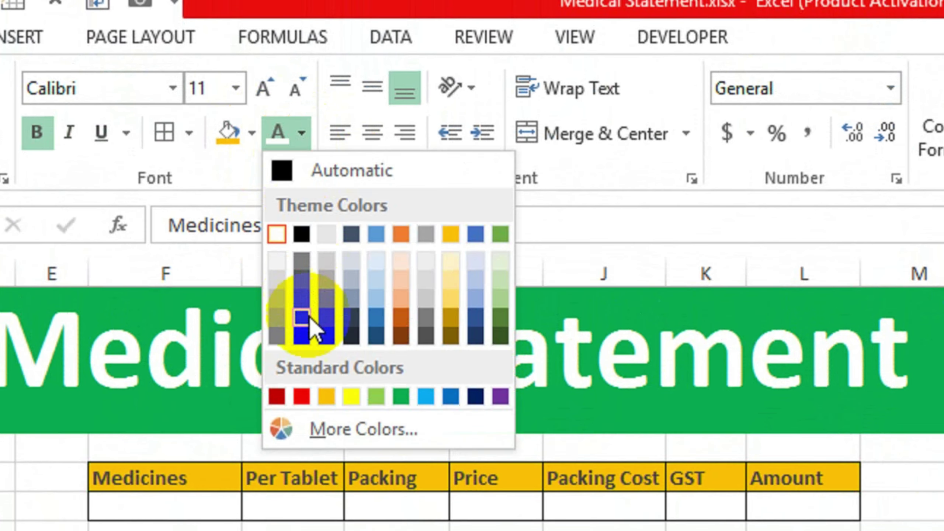
{"action": "left_click", "coordinate": [302, 309]}
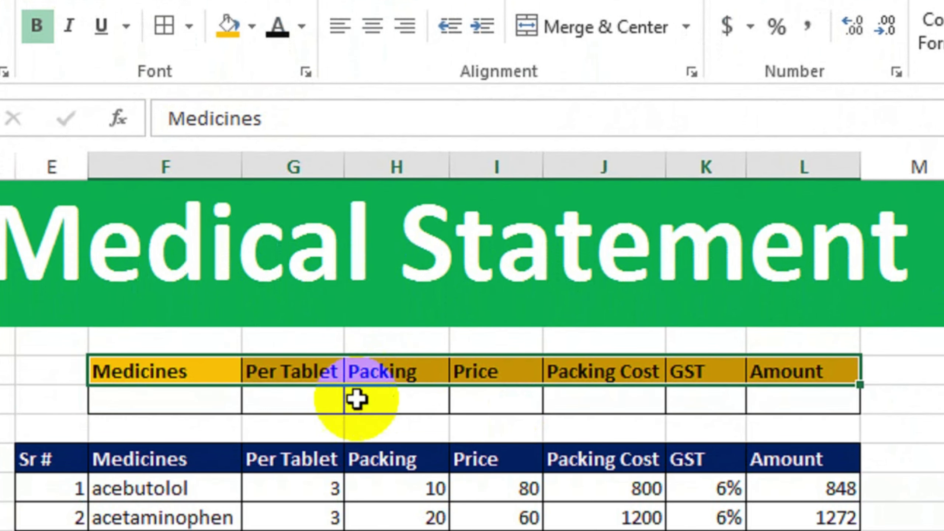
Step: Add a list data validation with source =$R$3:$R$12 to the blank cell under the gold Medicines header and check its drop-down
{"action": "left_click", "coordinate": [234, 398]}
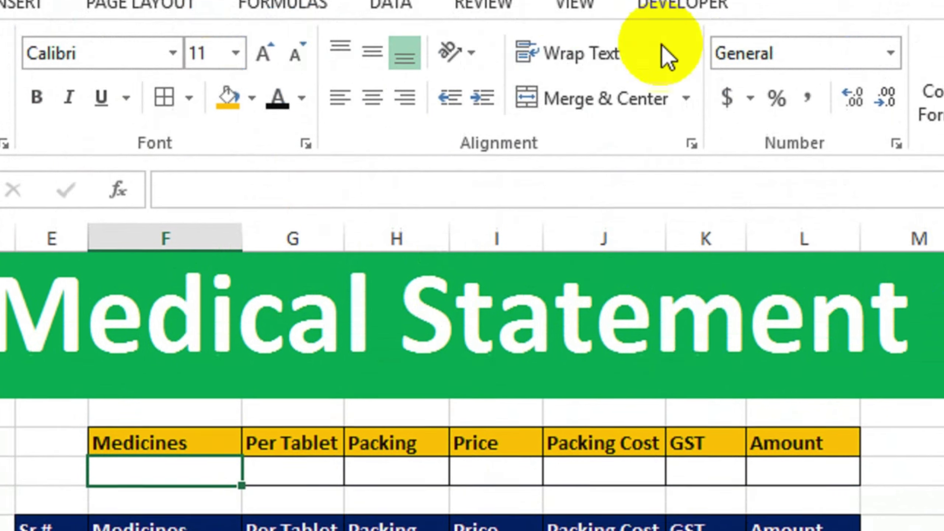
{"action": "left_click", "coordinate": [383, 56]}
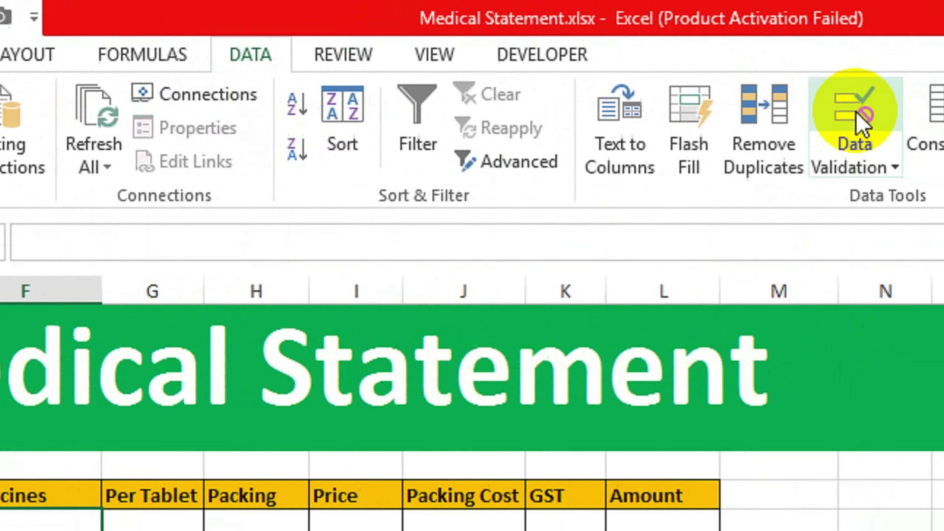
{"action": "left_click", "coordinate": [853, 123]}
{"action": "left_click", "coordinate": [513, 318]}
{"action": "left_click", "coordinate": [467, 406]}
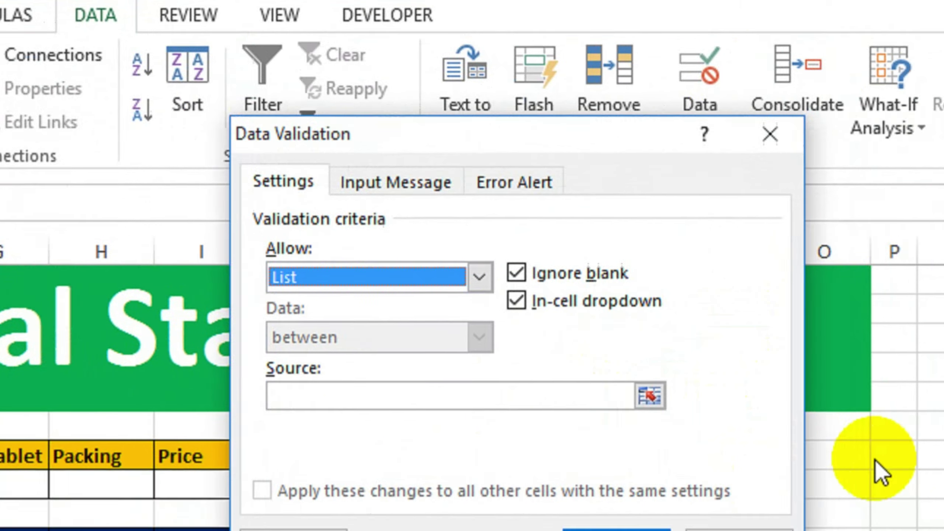
{"action": "left_click", "coordinate": [542, 383]}
{"action": "left_click_drag", "start_coordinate": [807, 299], "coordinate": [728, 440]}
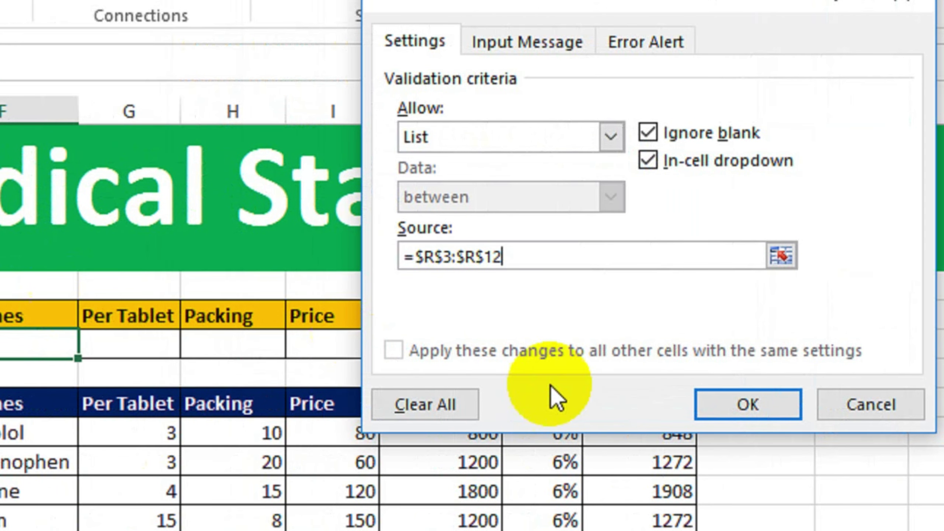
{"action": "left_click", "coordinate": [707, 398]}
{"action": "left_click", "coordinate": [94, 344]}
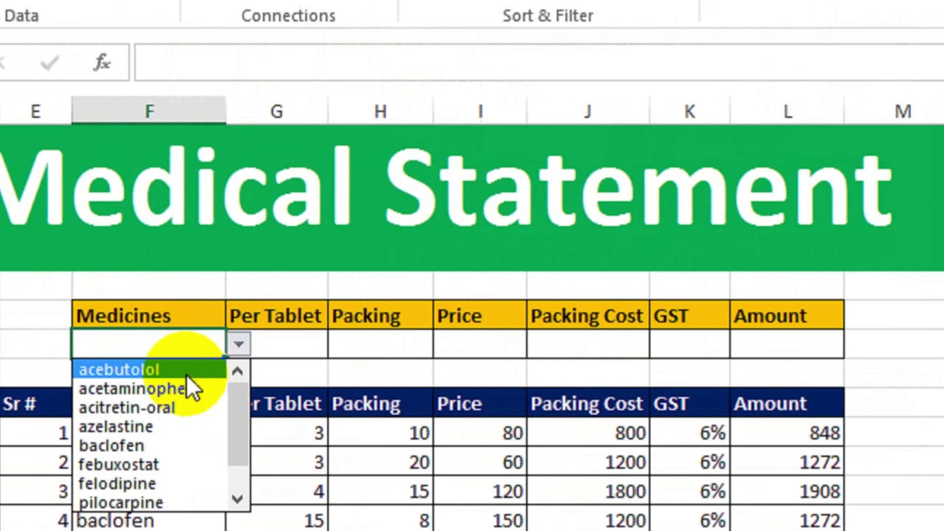
{"action": "left_click", "coordinate": [296, 368]}
Step: Start a VLOOKUP formula under the gold Per Tablet header with $F$9 as the absolute lookup value
{"action": "left_click", "coordinate": [286, 344]}
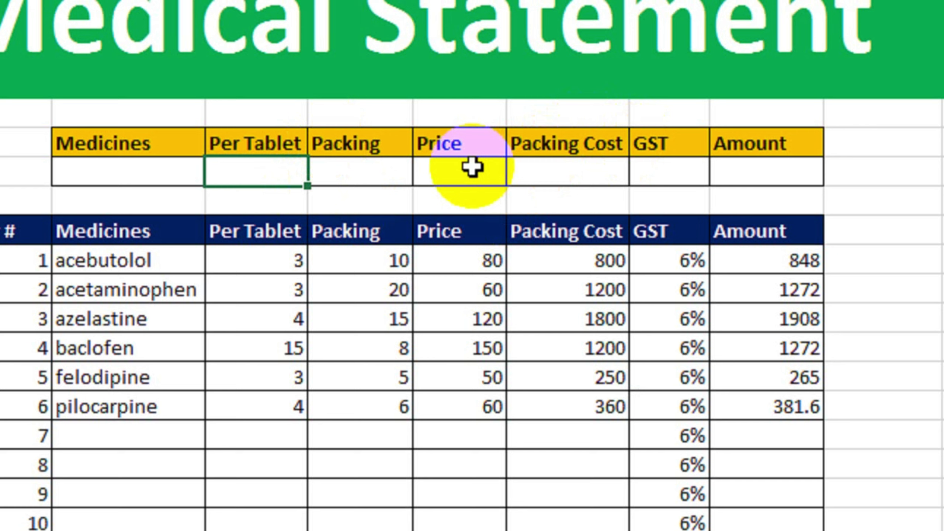
{"action": "type", "text": "vl"}
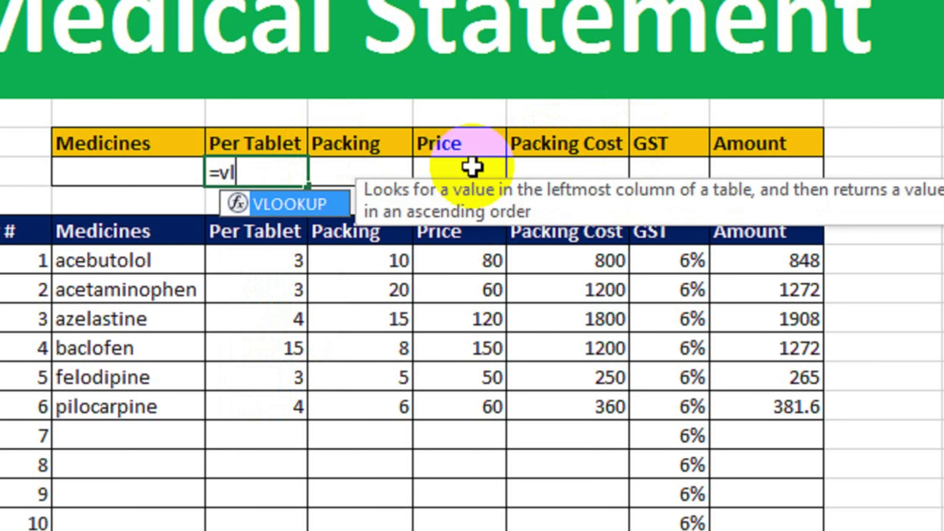
{"action": "key", "text": "Tab"}
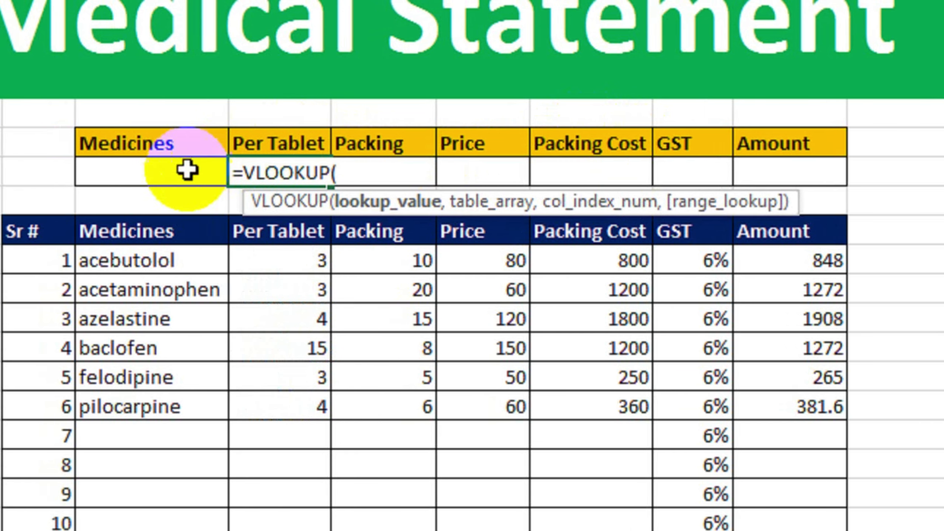
{"action": "left_click", "coordinate": [169, 174]}
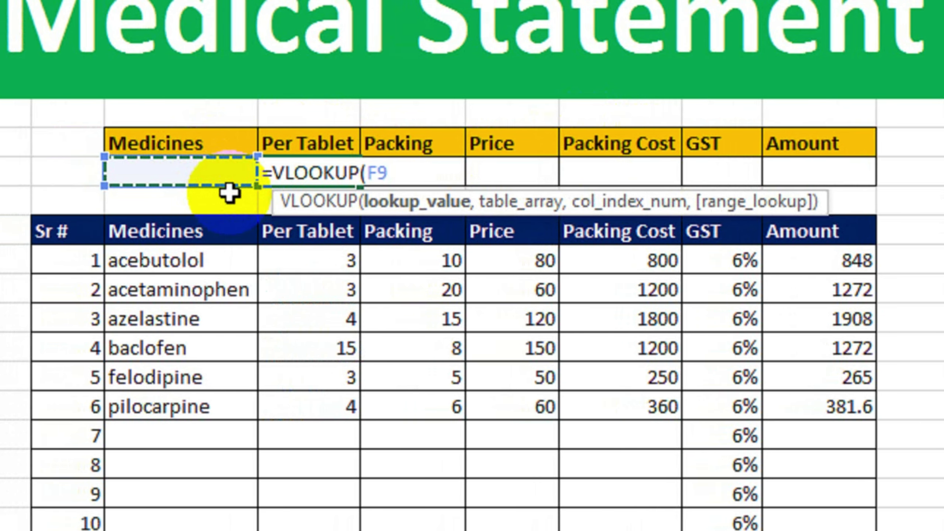
{"action": "key", "text": "F4"}
{"action": "type", "text": ","}
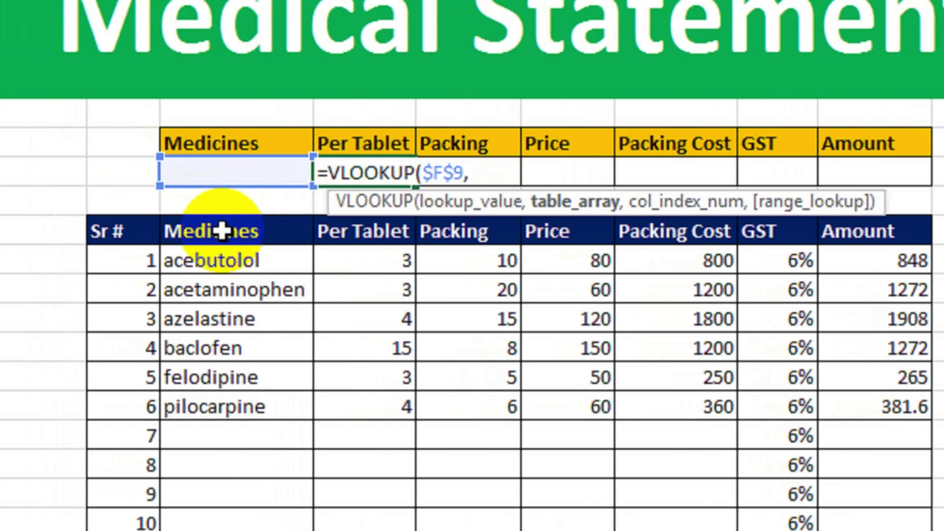
Step: Set the VLOOKUP table array to the whole medicine table as the absolute range $F$11:$L$31
{"action": "left_click_drag", "start_coordinate": [222, 230], "coordinate": [813, 530]}
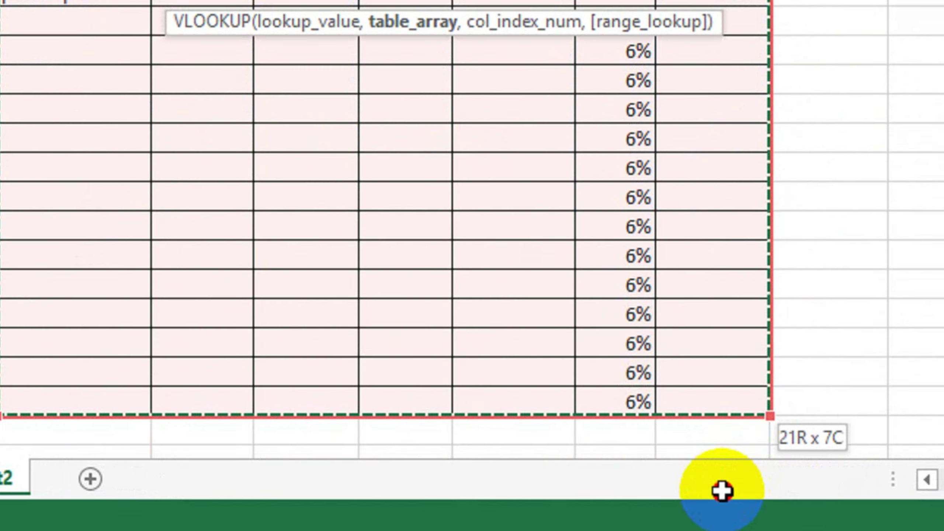
{"action": "left_click_drag", "start_coordinate": [722, 490], "coordinate": [714, 234]}
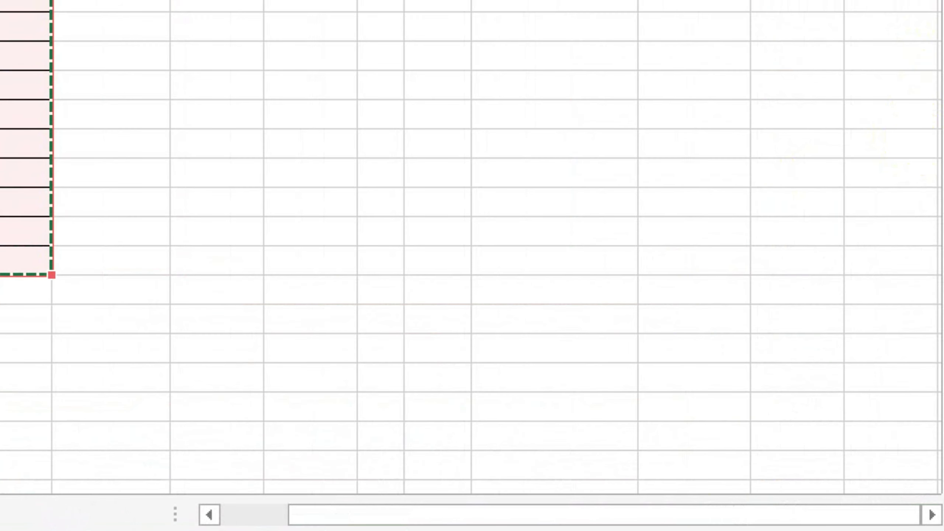
{"action": "left_click_drag", "start_coordinate": [943, 130], "coordinate": [943, 343]}
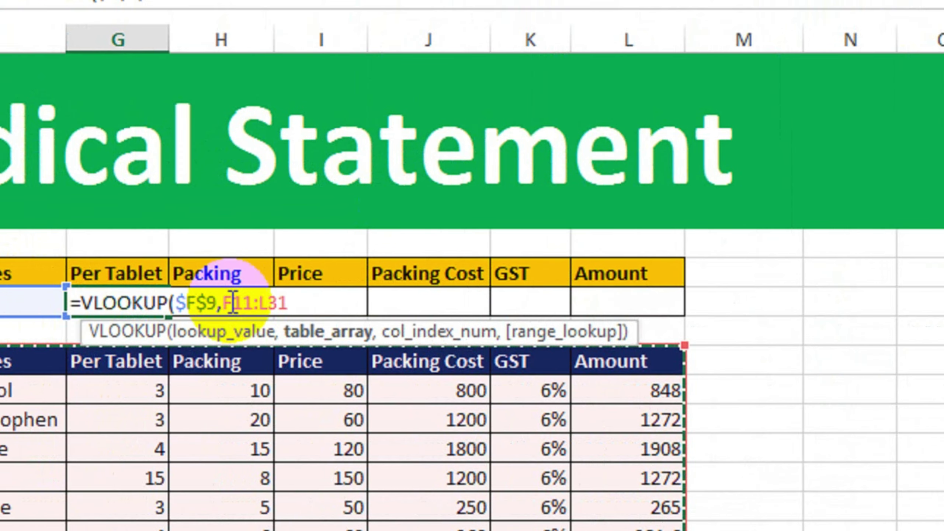
{"action": "key", "text": "F4"}
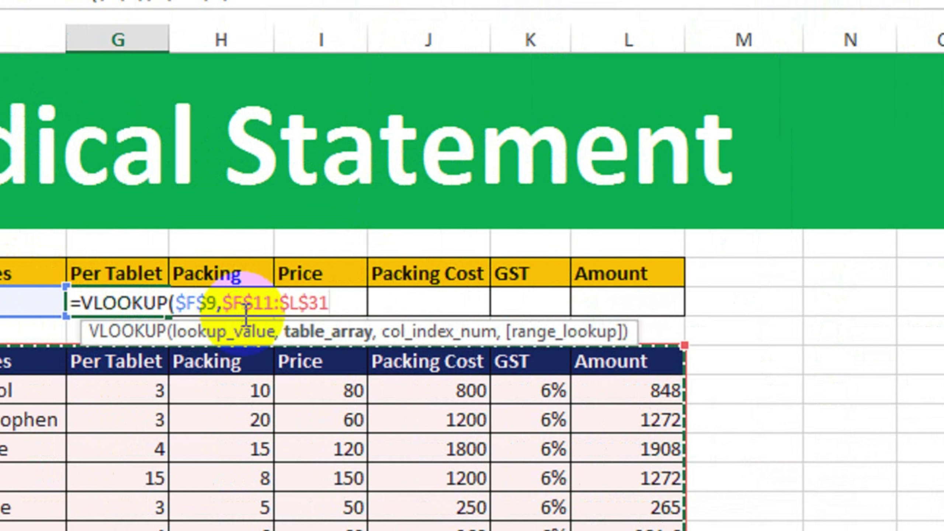
{"action": "type", "text": ","}
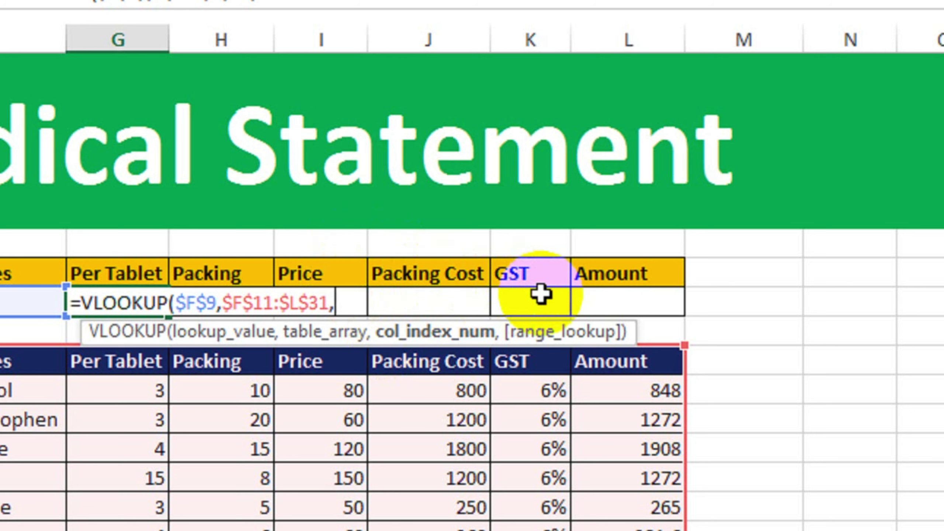
Step: Use COLUMNS($F$7:G7) as the VLOOKUP column index, with only the first reference locked
{"action": "type", "text": "columns"}
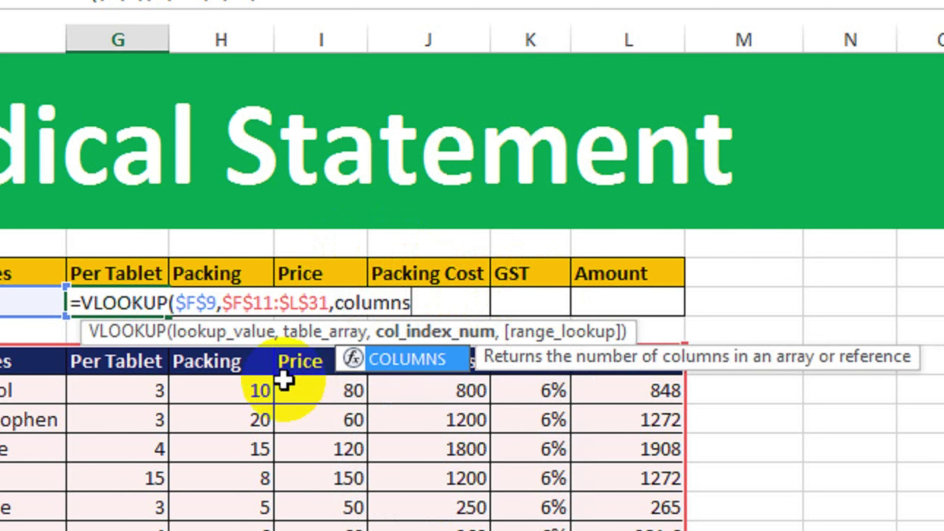
{"action": "key", "text": "Tab"}
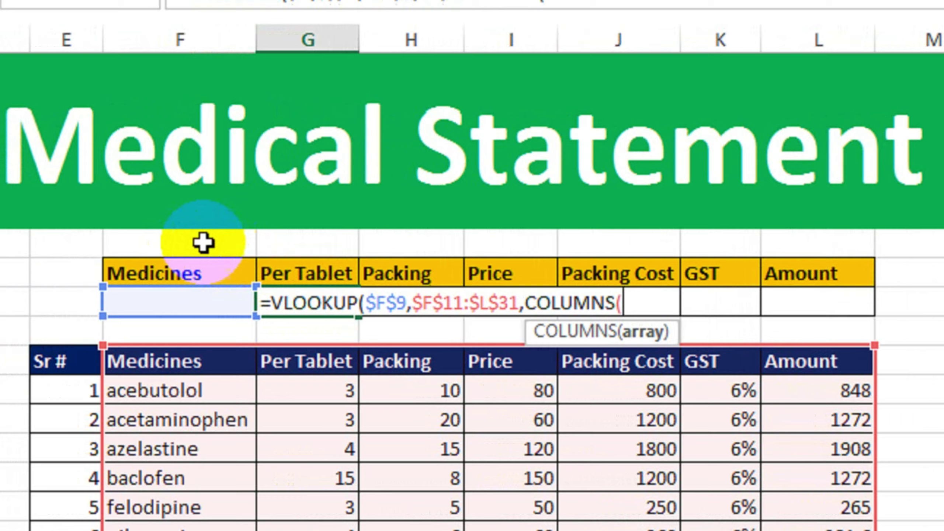
{"action": "left_click", "coordinate": [227, 245]}
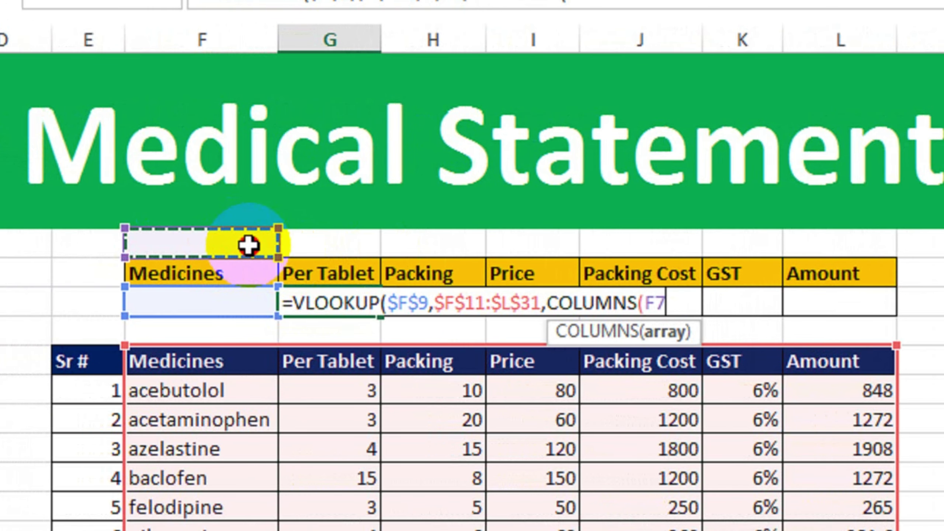
{"action": "left_click_drag", "start_coordinate": [248, 245], "coordinate": [332, 245]}
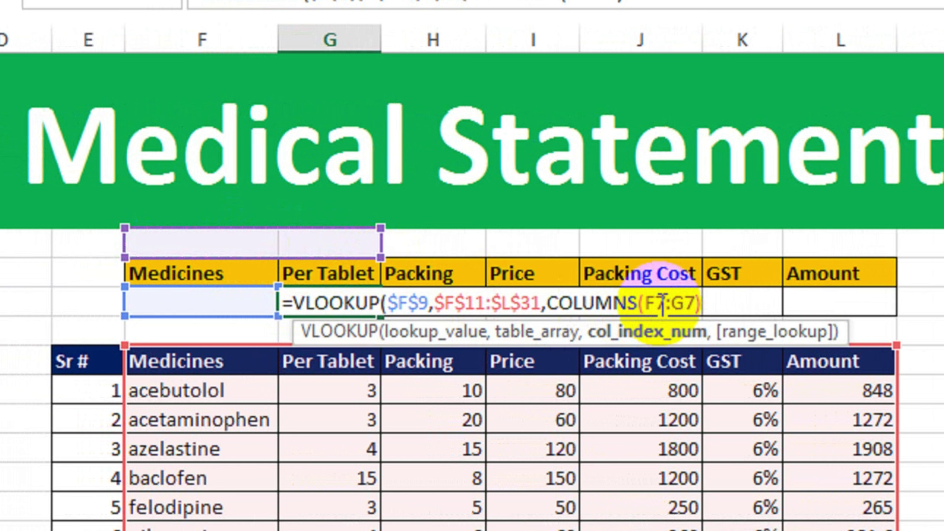
{"action": "left_click", "coordinate": [659, 303]}
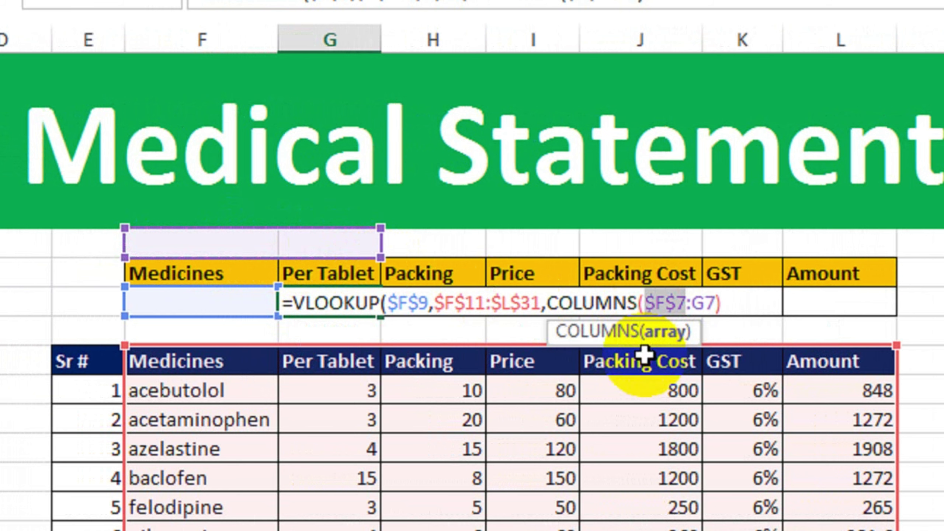
{"action": "left_click", "coordinate": [738, 305]}
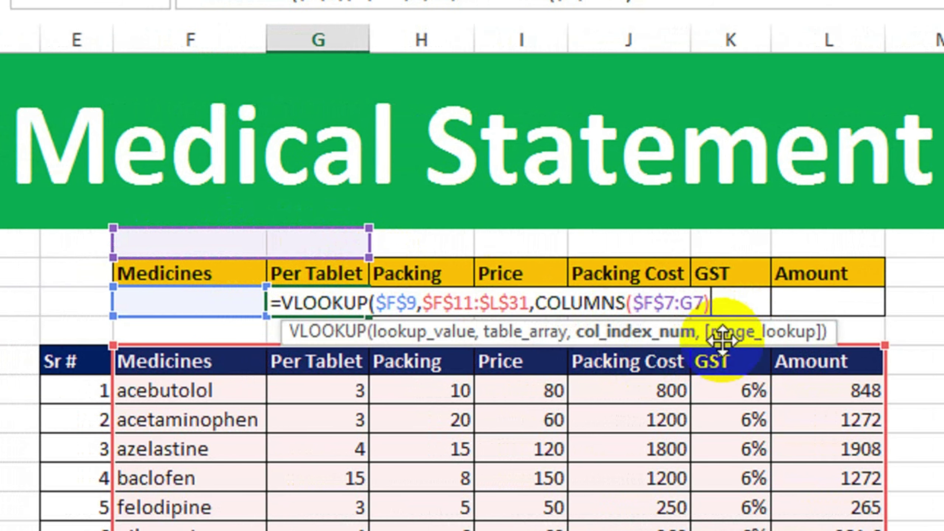
Step: Complete the VLOOKUP with 0 for an exact match and fill it across row 9 through the Amount column
{"action": "type", "text": ",0"}
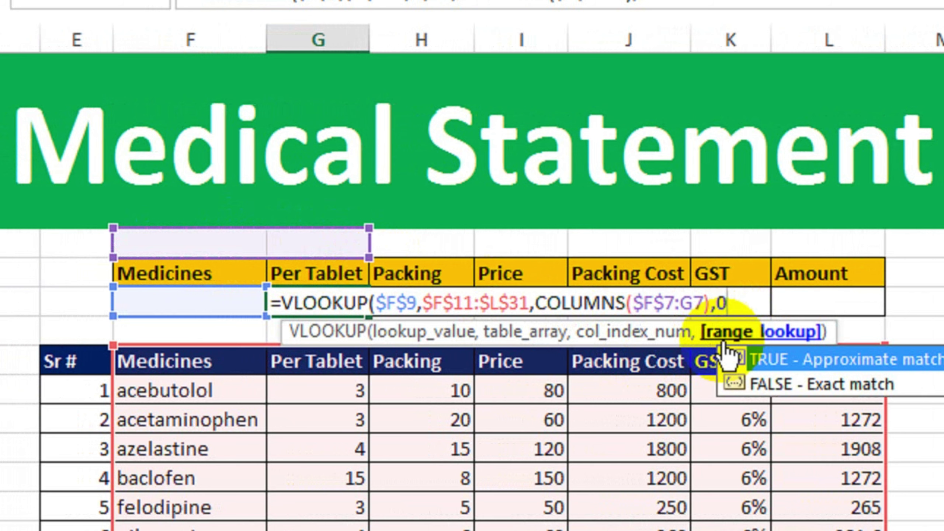
{"action": "type", "text": ")"}
{"action": "key", "text": "Return"}
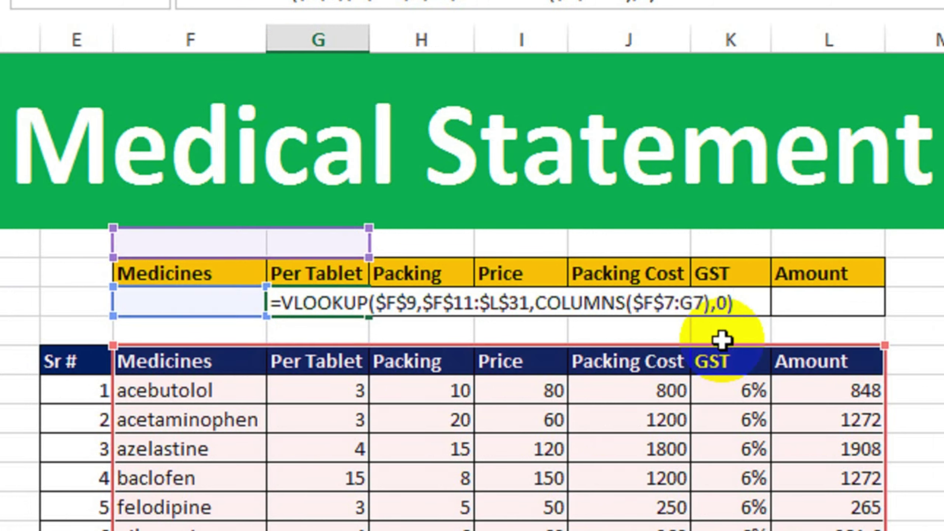
{"action": "left_click", "coordinate": [356, 312]}
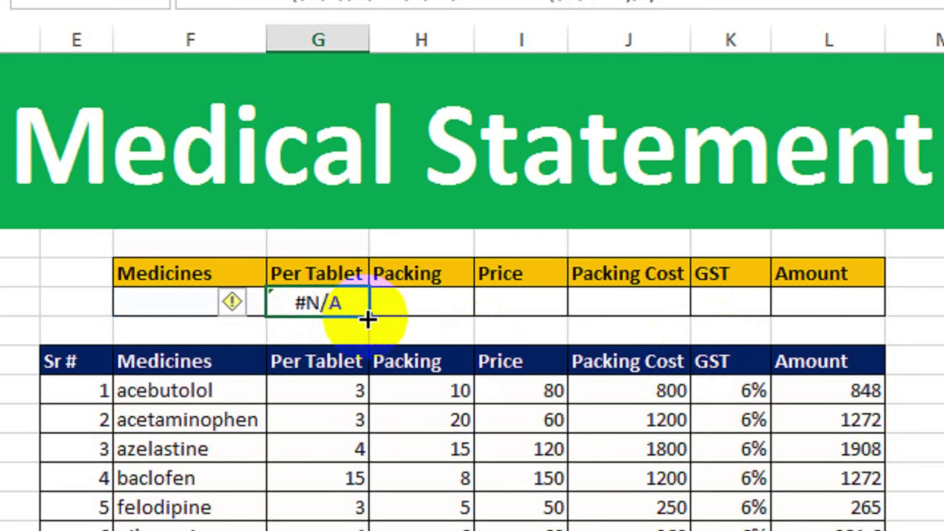
{"action": "left_click_drag", "start_coordinate": [368, 318], "coordinate": [854, 306]}
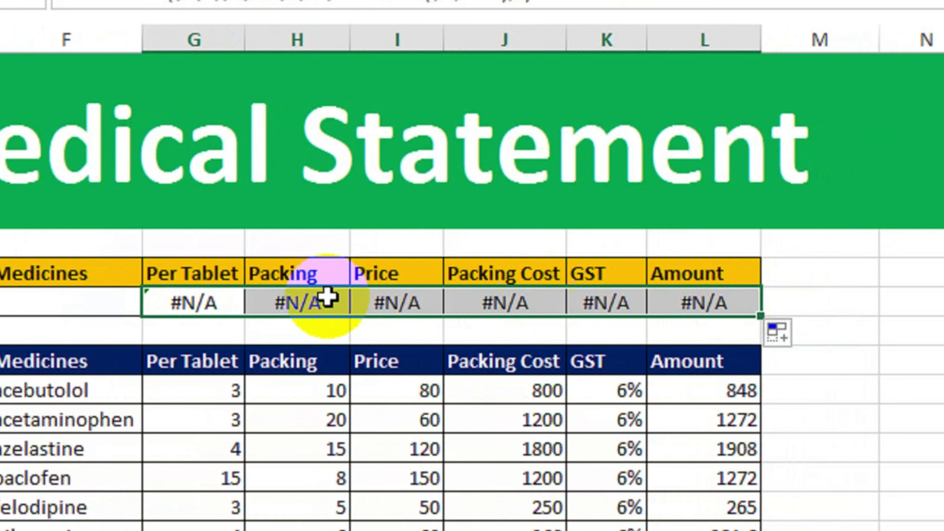
Step: Choose felodipine in the lookup row's medicine drop-down and format that row's GST cell as a percentage
{"action": "left_click", "coordinate": [123, 303]}
{"action": "left_click", "coordinate": [155, 302]}
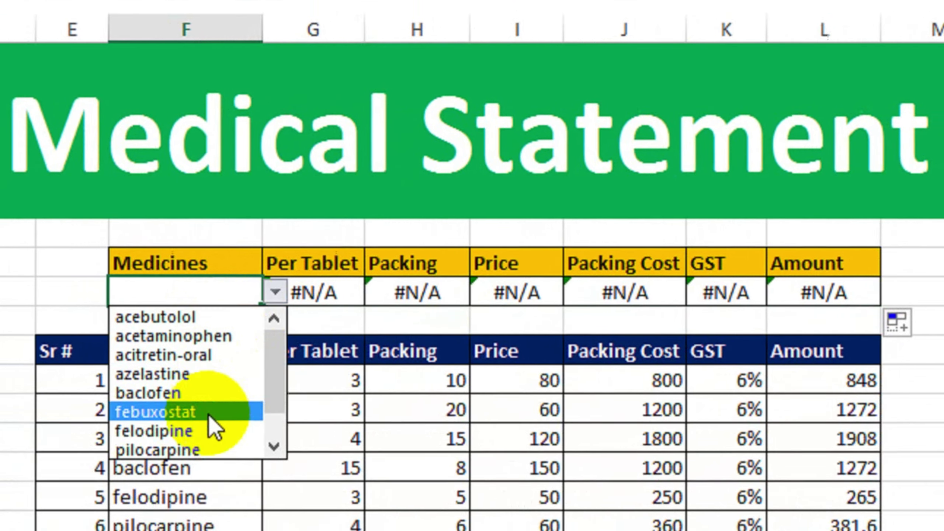
{"action": "key", "text": "Escape"}
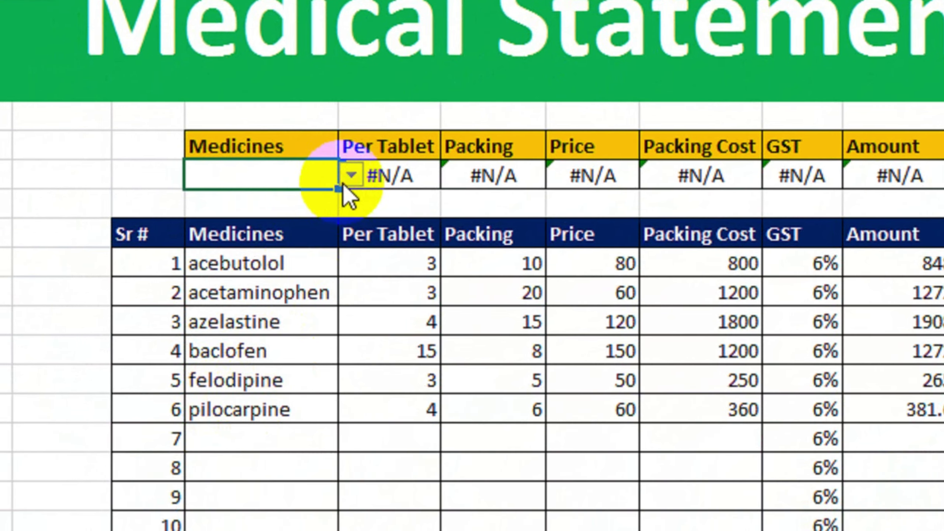
{"action": "left_click", "coordinate": [344, 185]}
{"action": "left_click", "coordinate": [314, 311]}
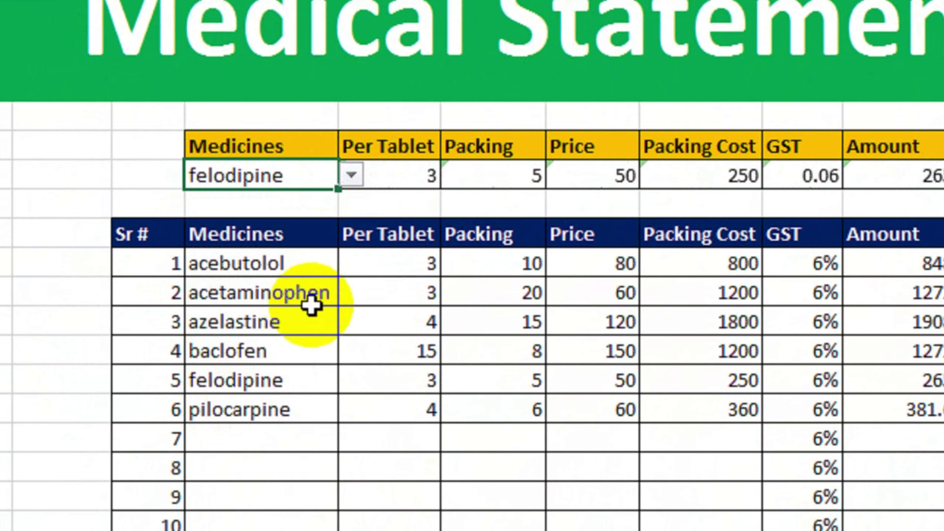
{"action": "left_click", "coordinate": [812, 176]}
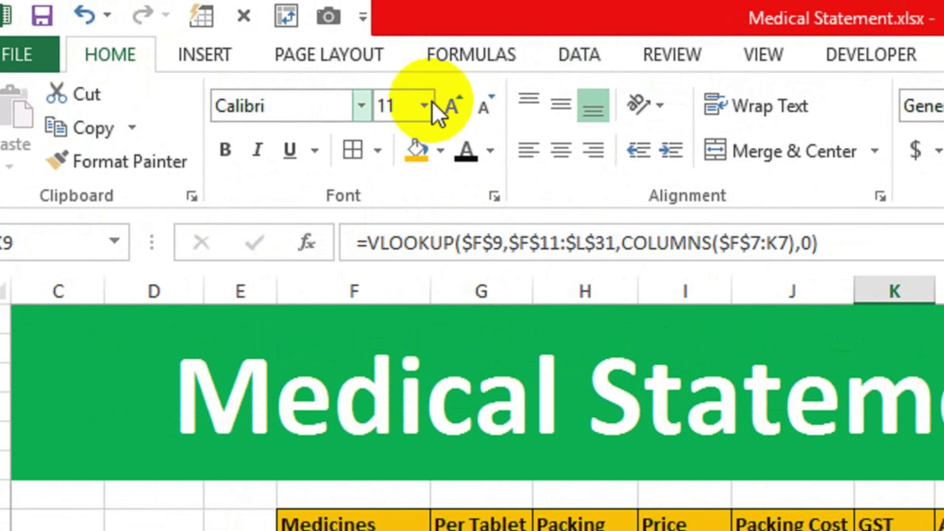
{"action": "left_click", "coordinate": [721, 154]}
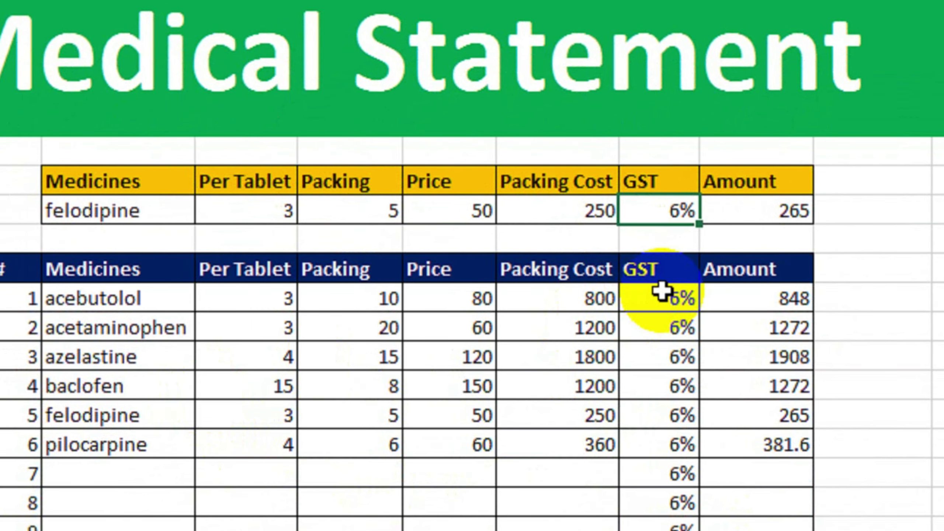
Step: Switch the lookup medicine to acetaminophen and compare the retrieved details with its row in the medicine table
{"action": "left_click", "coordinate": [175, 213]}
{"action": "left_click", "coordinate": [206, 210]}
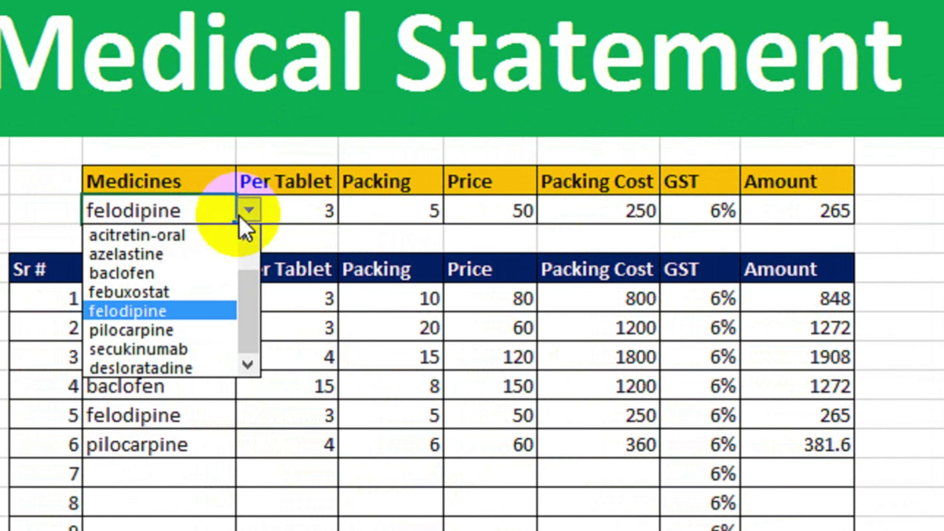
{"action": "left_click_drag", "start_coordinate": [246, 289], "coordinate": [274, 242]}
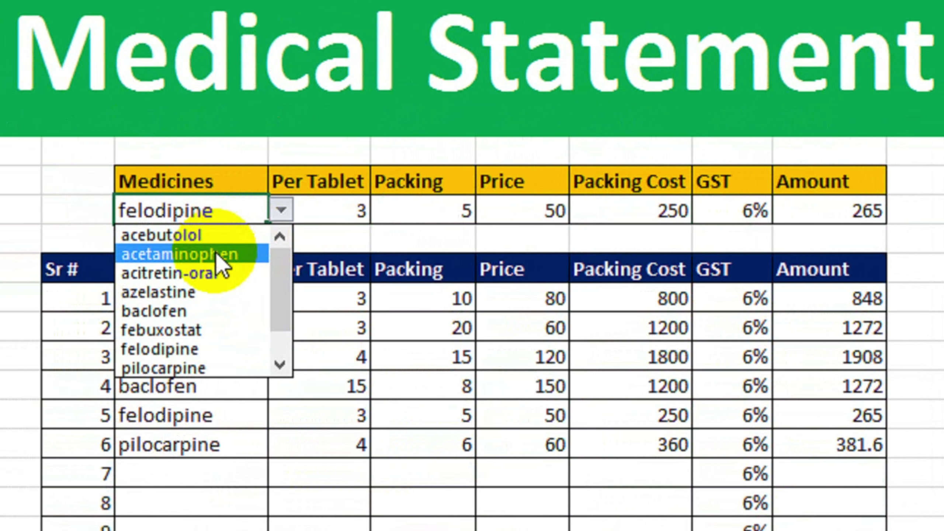
{"action": "left_click", "coordinate": [180, 252]}
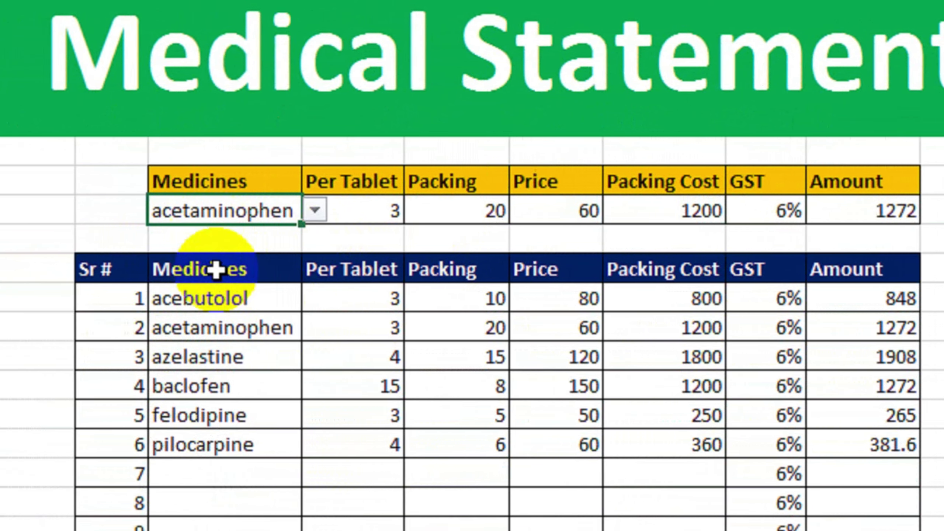
{"action": "left_click_drag", "start_coordinate": [149, 330], "coordinate": [873, 327]}
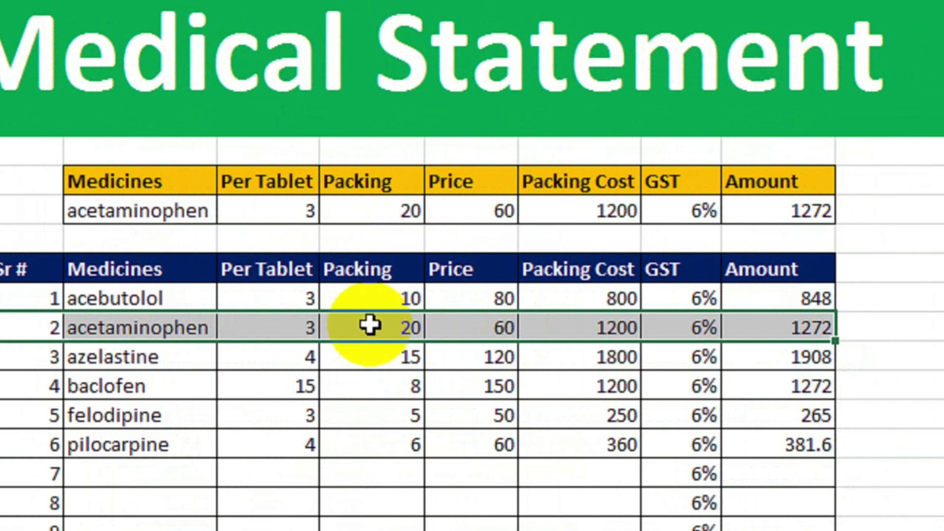
{"action": "left_click", "coordinate": [227, 239]}
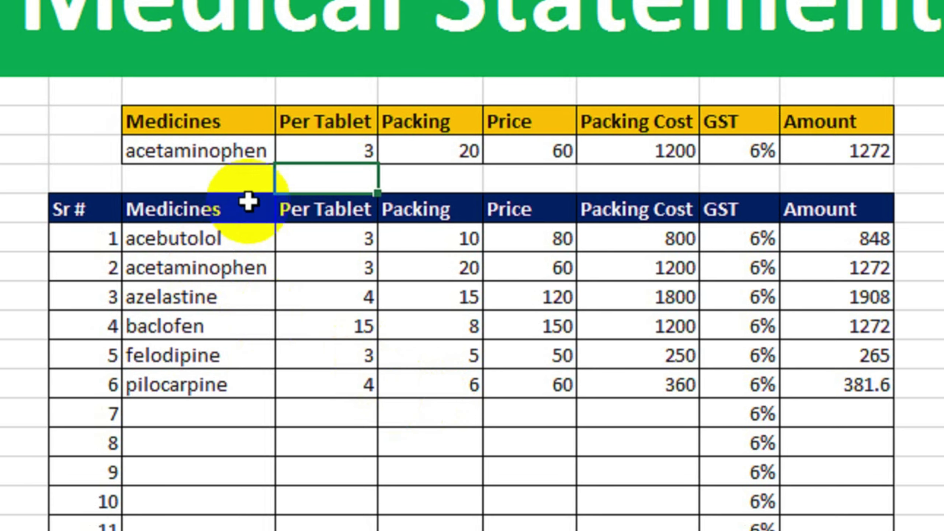
Step: Start a formula-based conditional formatting rule for all medicine table rows from Sr # through Amount, excluding the headers
{"action": "left_click", "coordinate": [210, 267]}
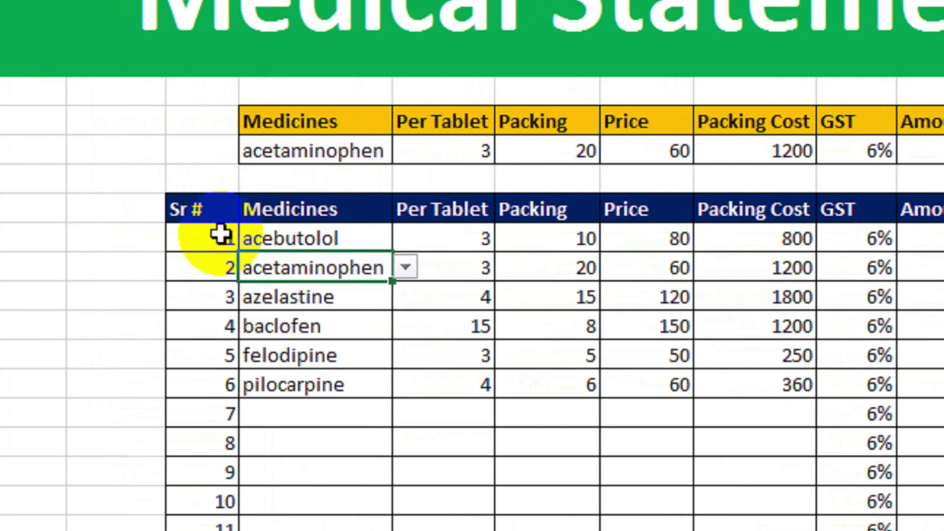
{"action": "left_click_drag", "start_coordinate": [162, 235], "coordinate": [704, 408]}
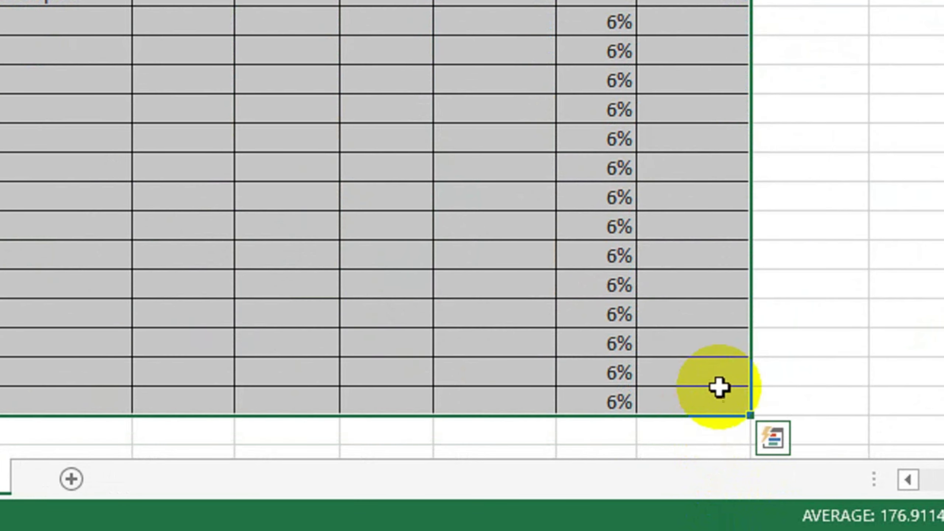
{"action": "left_click_drag", "start_coordinate": [943, 131], "coordinate": [943, 366]}
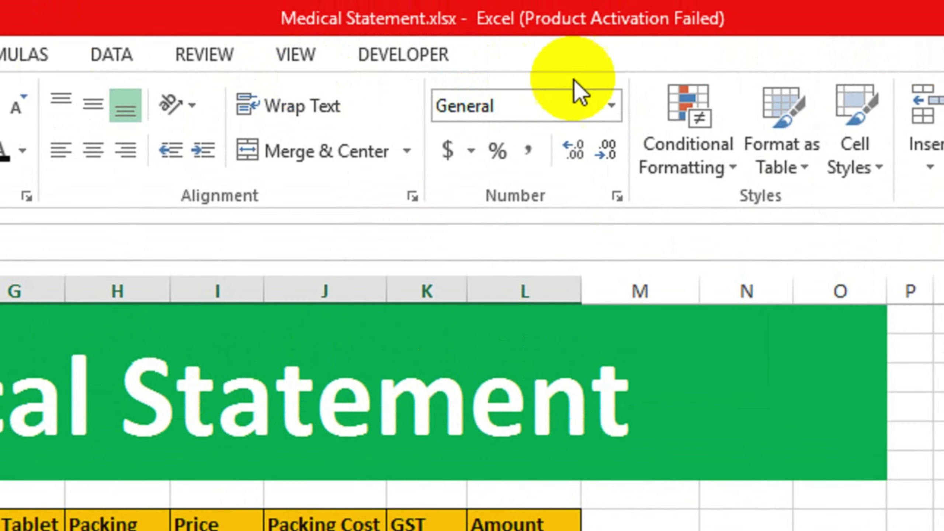
{"action": "left_click", "coordinate": [710, 160]}
{"action": "left_click", "coordinate": [722, 524]}
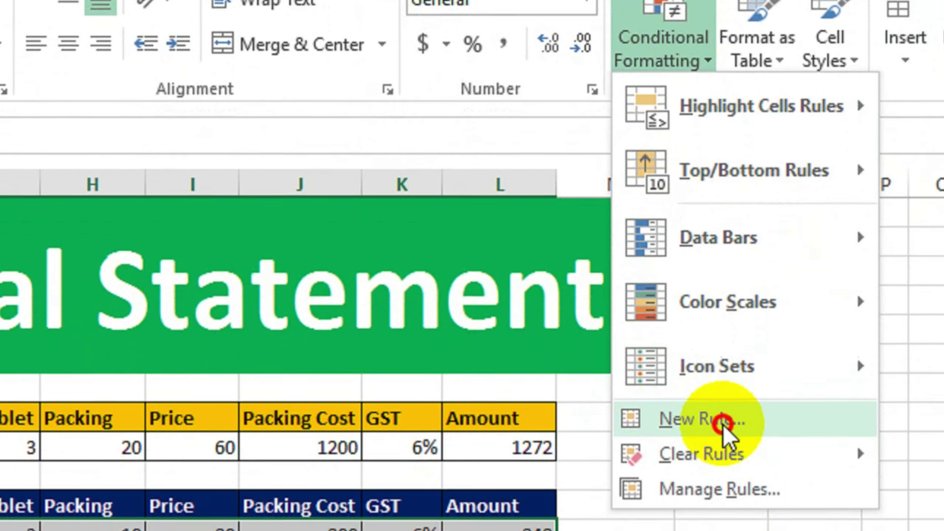
{"action": "left_click", "coordinate": [245, 372]}
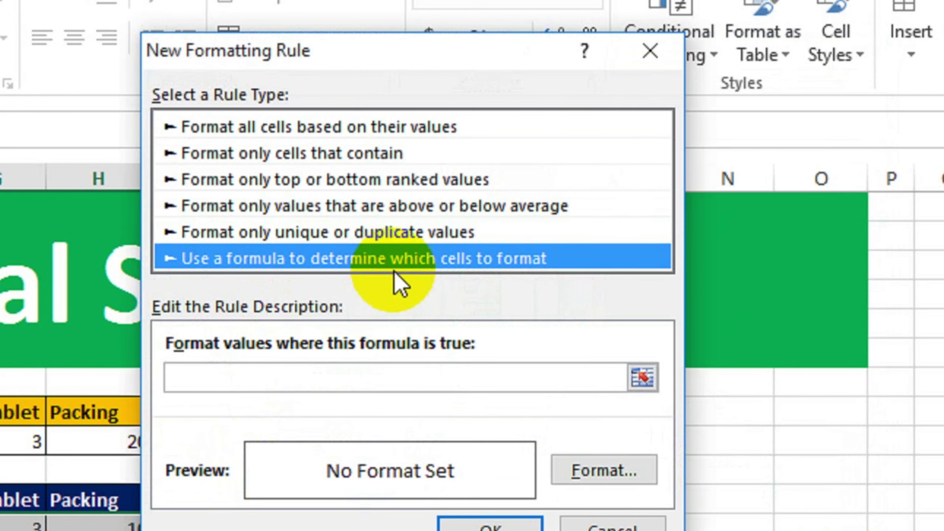
Step: Enter =$F$9=$F12 as the conditional formatting rule's formula
{"action": "left_click", "coordinate": [250, 373]}
{"action": "type", "text": "="}
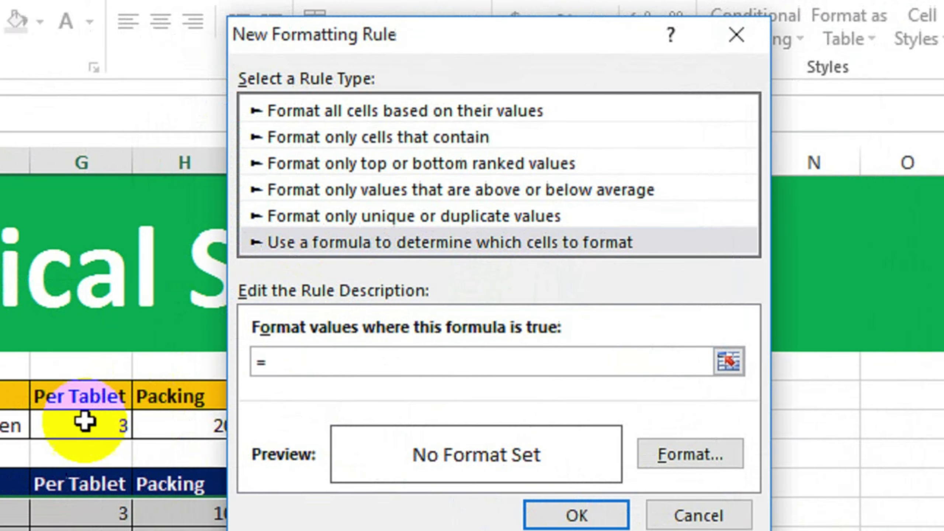
{"action": "left_click", "coordinate": [130, 395]}
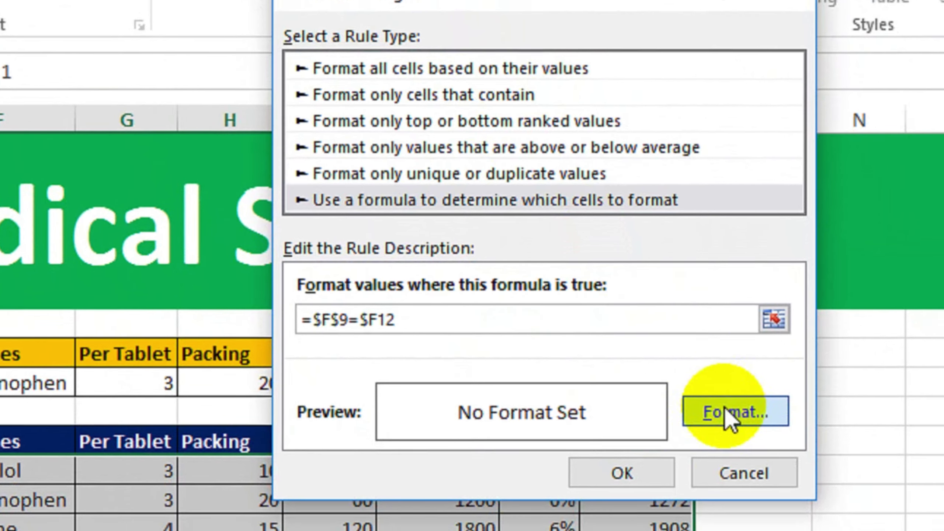
Step: Give the rule's matching cells a medium blue fill and a white font color
{"action": "left_click", "coordinate": [728, 412]}
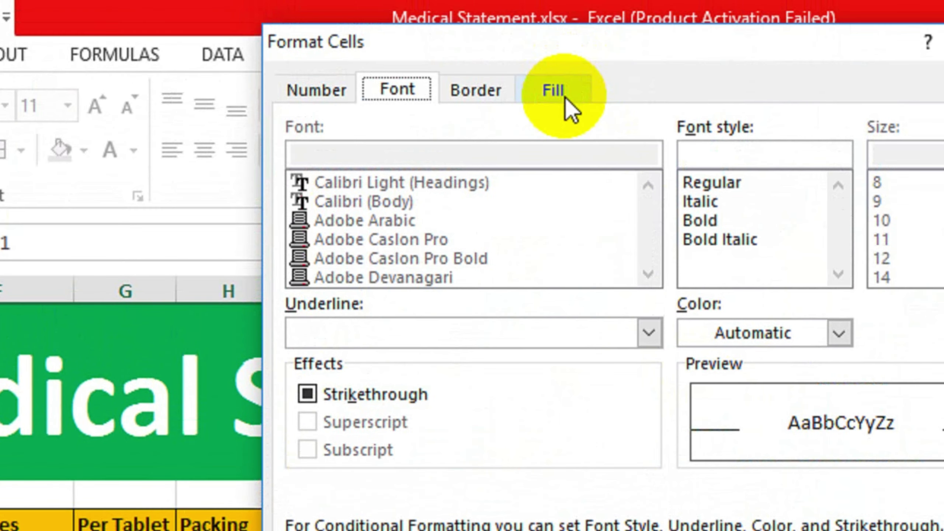
{"action": "left_click", "coordinate": [565, 97]}
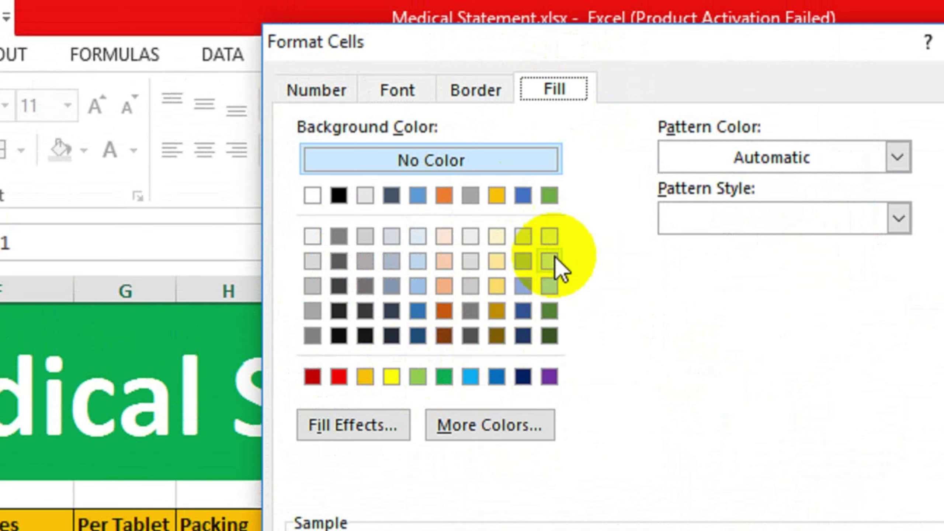
{"action": "left_click", "coordinate": [418, 285]}
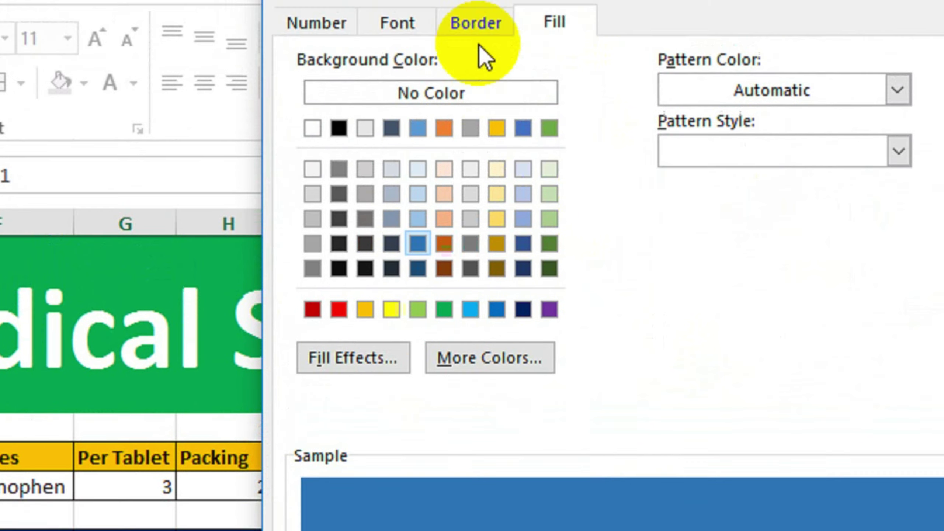
{"action": "left_click", "coordinate": [427, 93]}
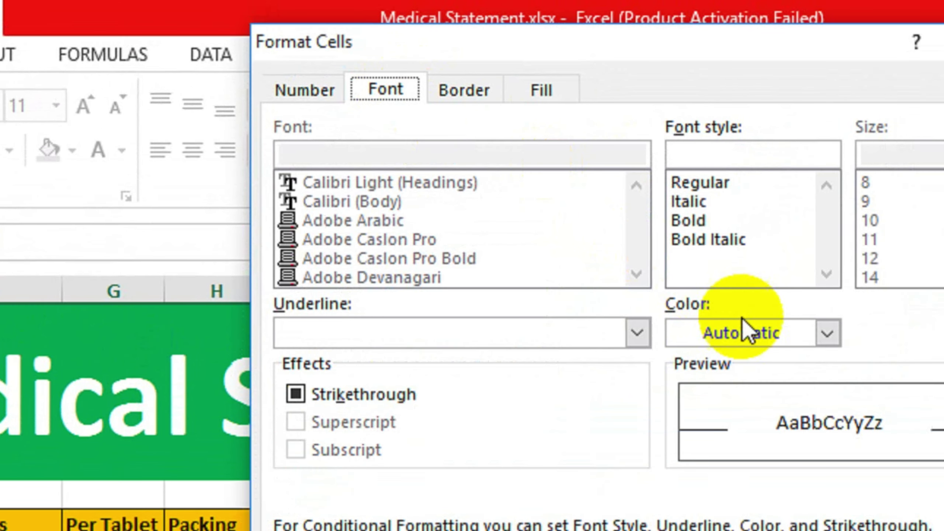
{"action": "left_click", "coordinate": [747, 332]}
{"action": "left_click", "coordinate": [686, 428]}
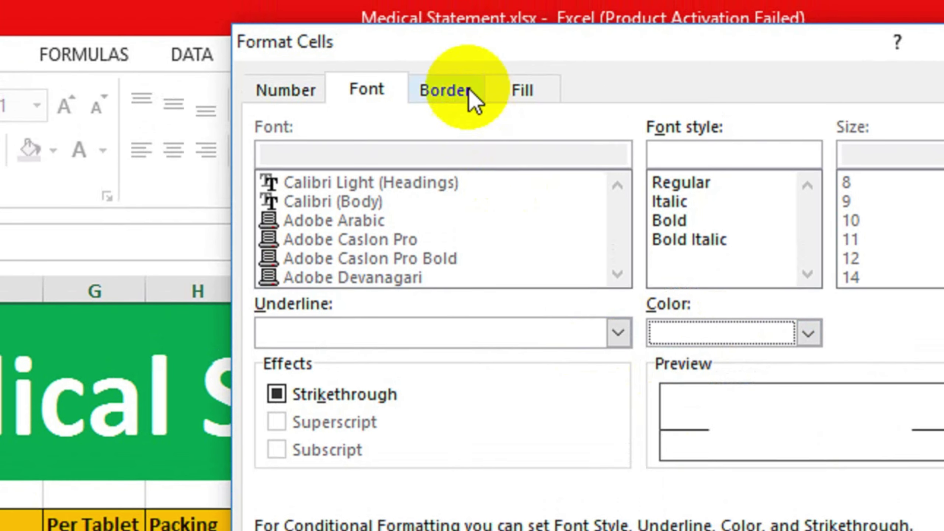
Step: Change the rule's fill to the darkest shade of the same blue and apply the rule to the table
{"action": "left_click", "coordinate": [522, 62]}
{"action": "left_click", "coordinate": [388, 337]}
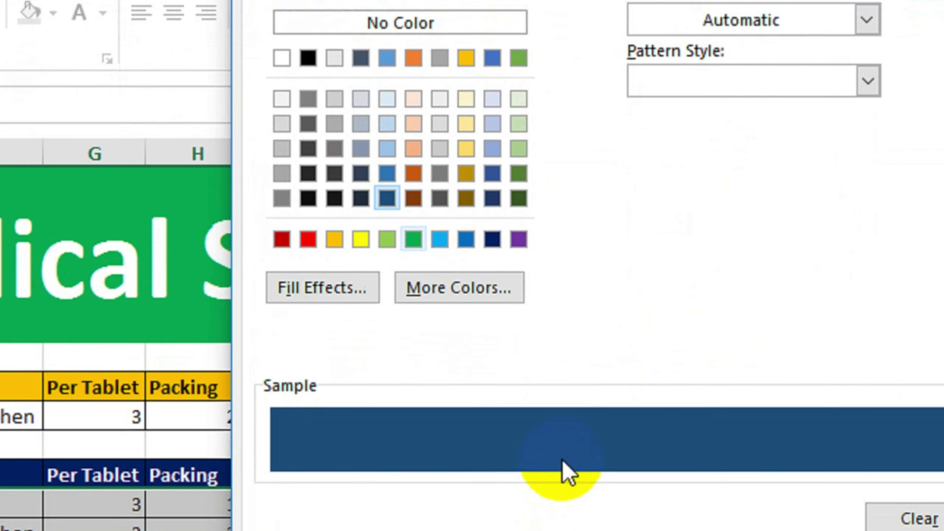
{"action": "left_click", "coordinate": [769, 485]}
{"action": "left_click", "coordinate": [556, 358]}
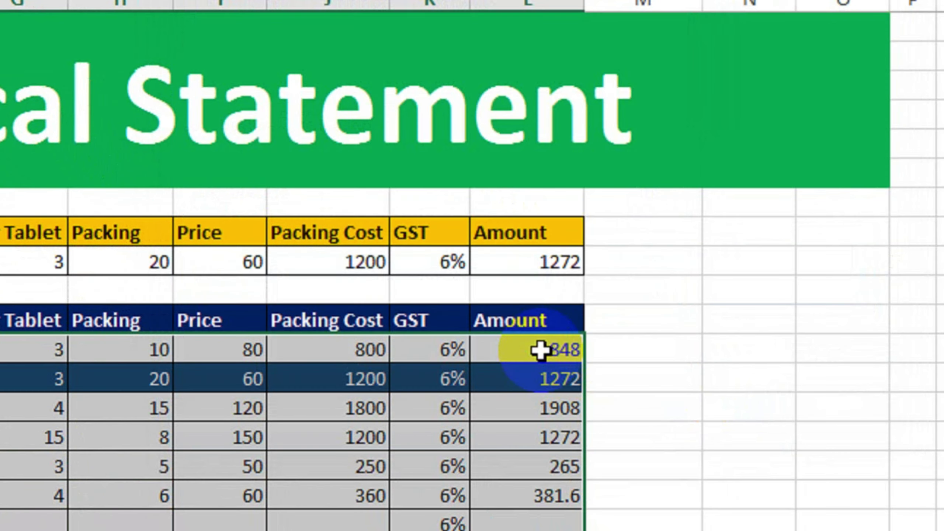
Step: Test the row highlighting by choosing azelastine and secukinumab in turn as the lookup medicine
{"action": "left_click", "coordinate": [153, 415]}
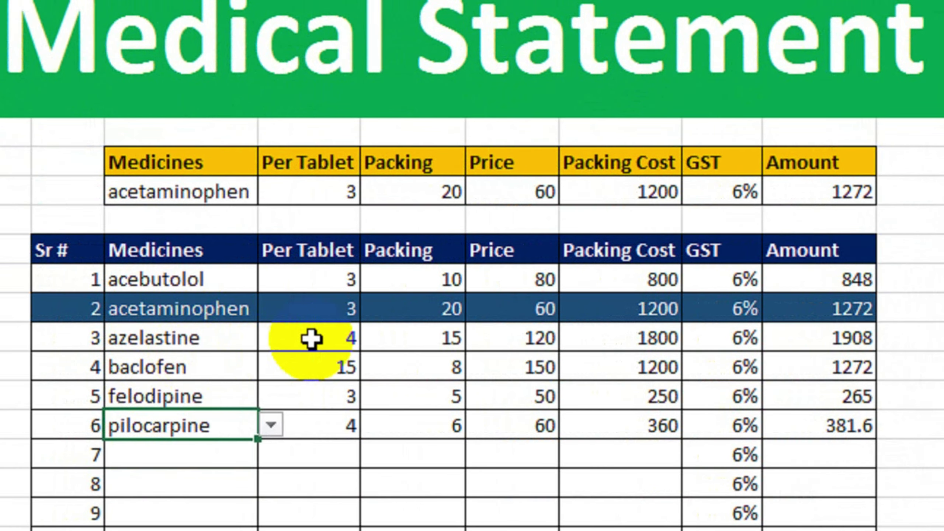
{"action": "left_click", "coordinate": [223, 190]}
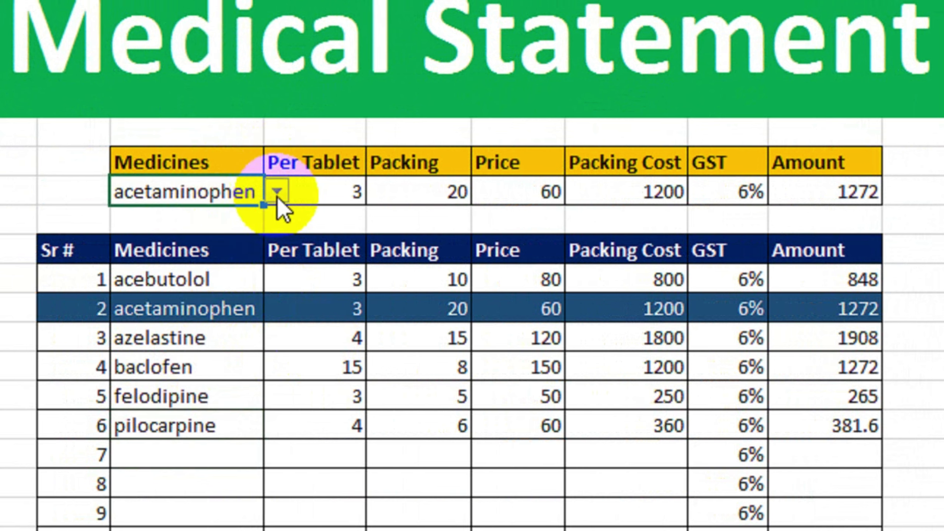
{"action": "left_click", "coordinate": [277, 192]}
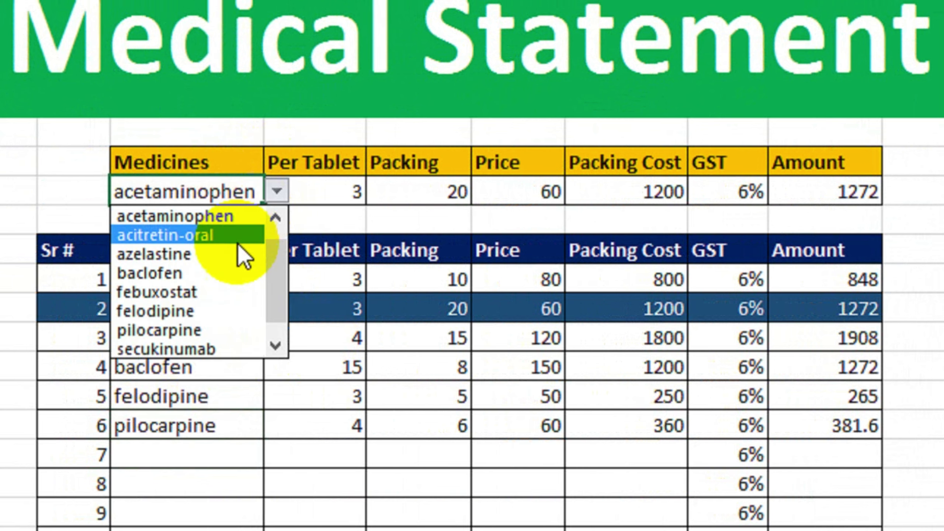
{"action": "left_click", "coordinate": [237, 254]}
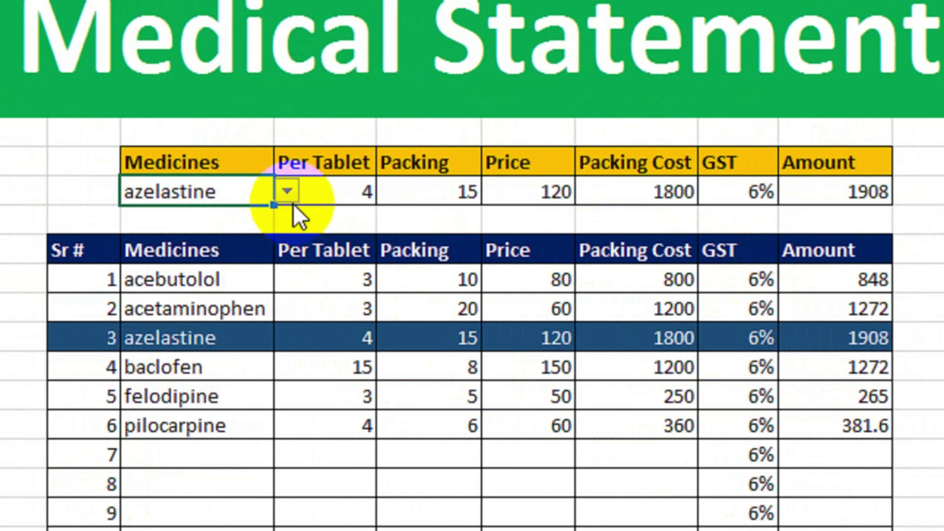
{"action": "left_click", "coordinate": [287, 193]}
{"action": "left_click", "coordinate": [263, 331]}
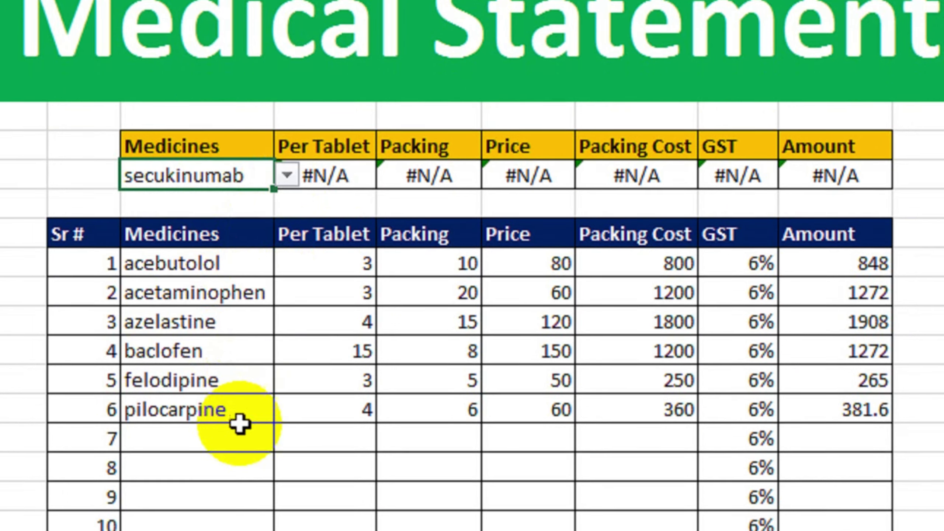
Step: Add secukinumab from the drop-down list as the medicine for Sr # 7 in the table
{"action": "left_click", "coordinate": [244, 446]}
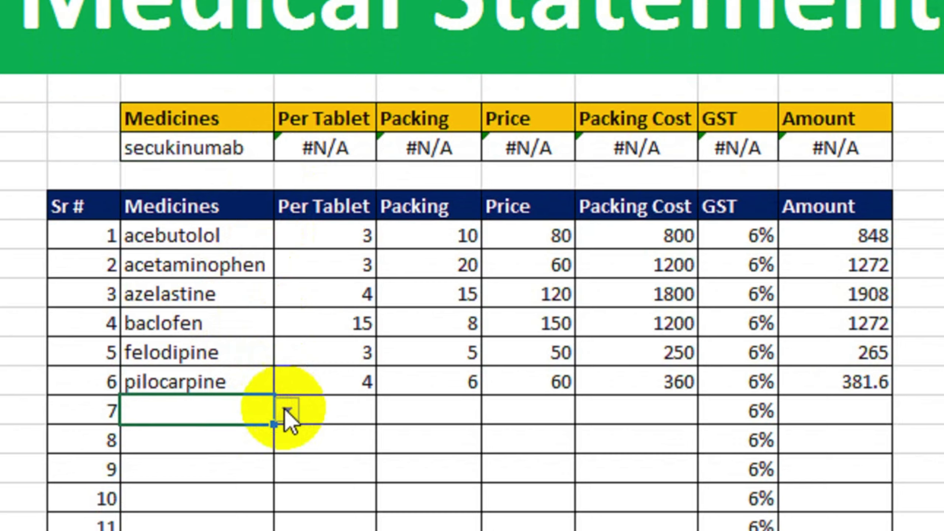
{"action": "left_click", "coordinate": [287, 416]}
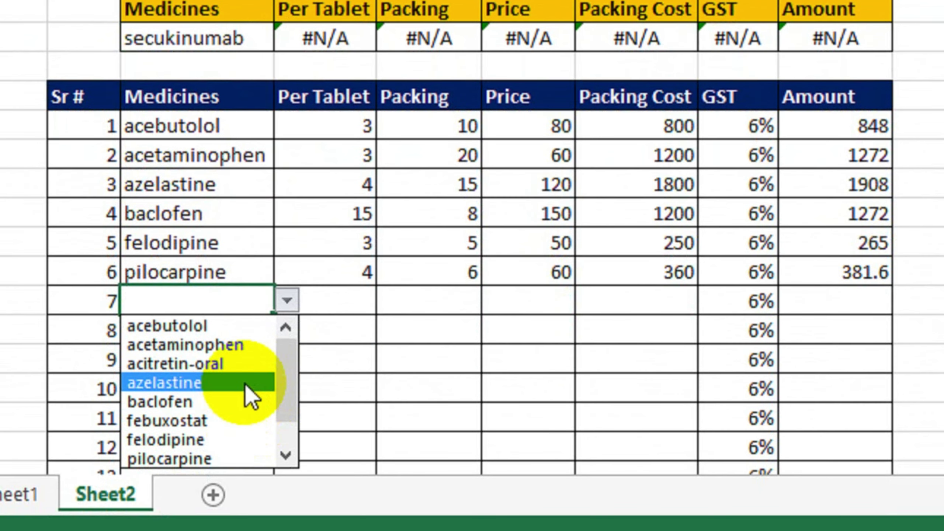
{"action": "left_click_drag", "start_coordinate": [284, 387], "coordinate": [284, 396]}
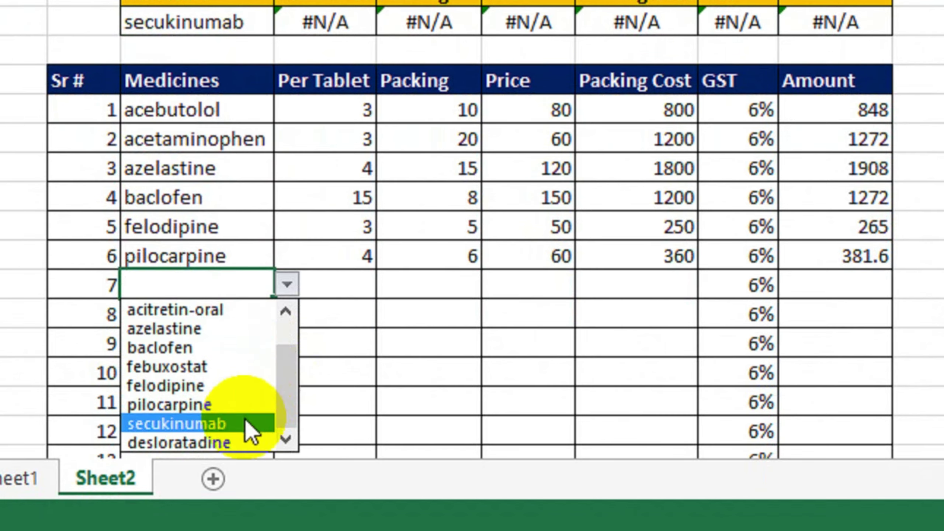
{"action": "left_click", "coordinate": [247, 439]}
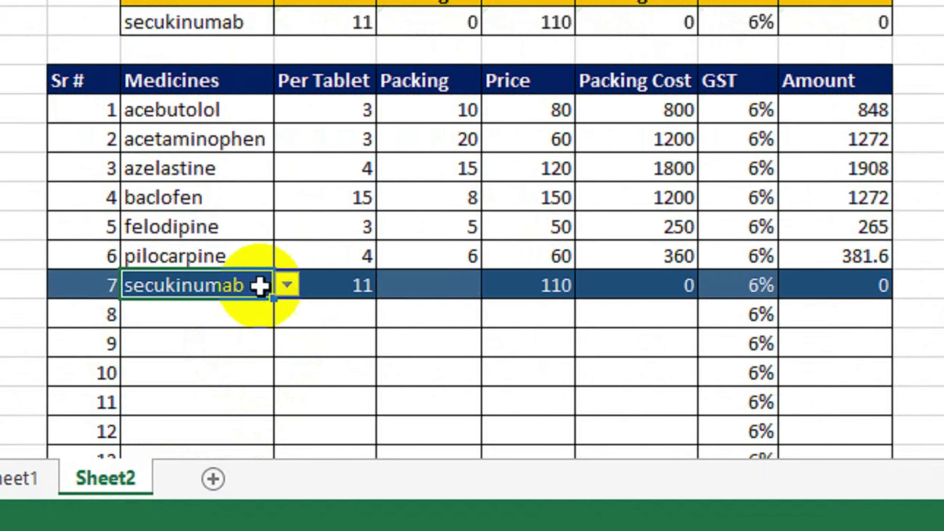
Step: Set the lookup medicine under the gold header to pilocarpine
{"action": "left_click", "coordinate": [258, 169]}
{"action": "left_click", "coordinate": [255, 16]}
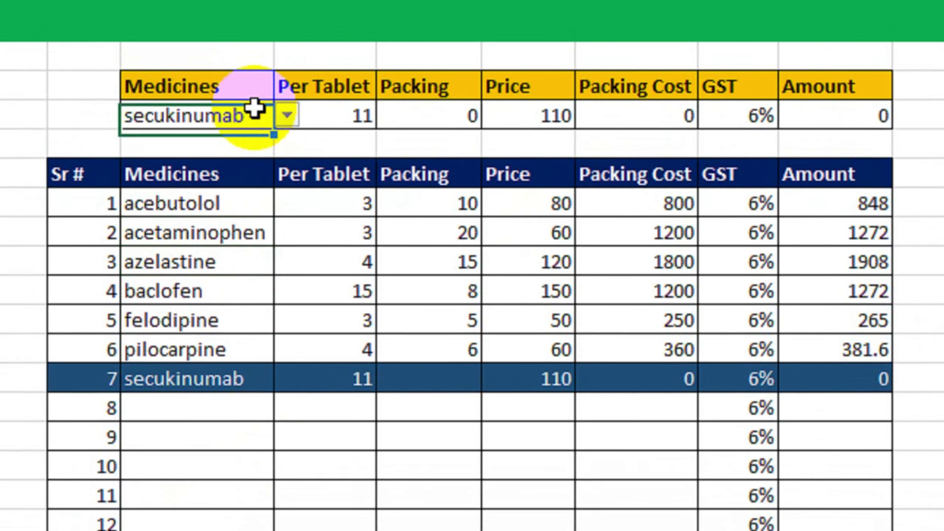
{"action": "left_click", "coordinate": [287, 115]}
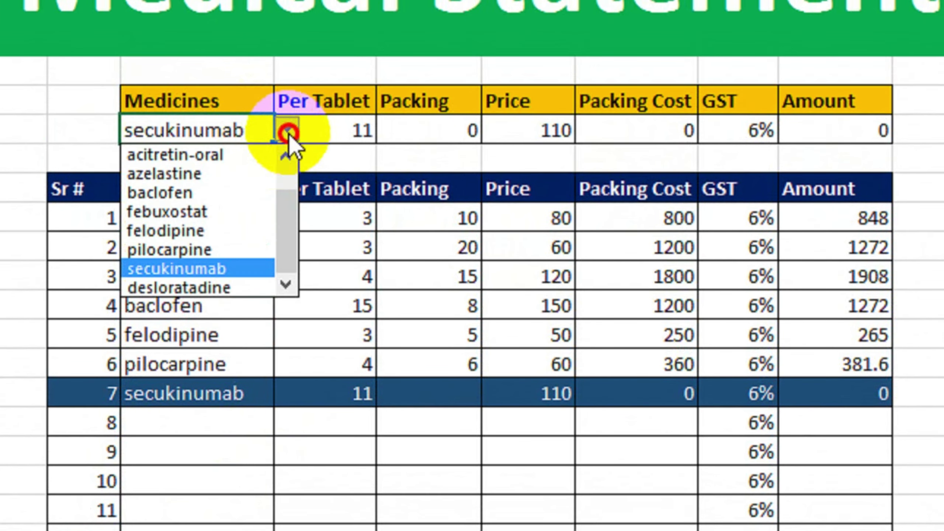
{"action": "left_click", "coordinate": [238, 231]}
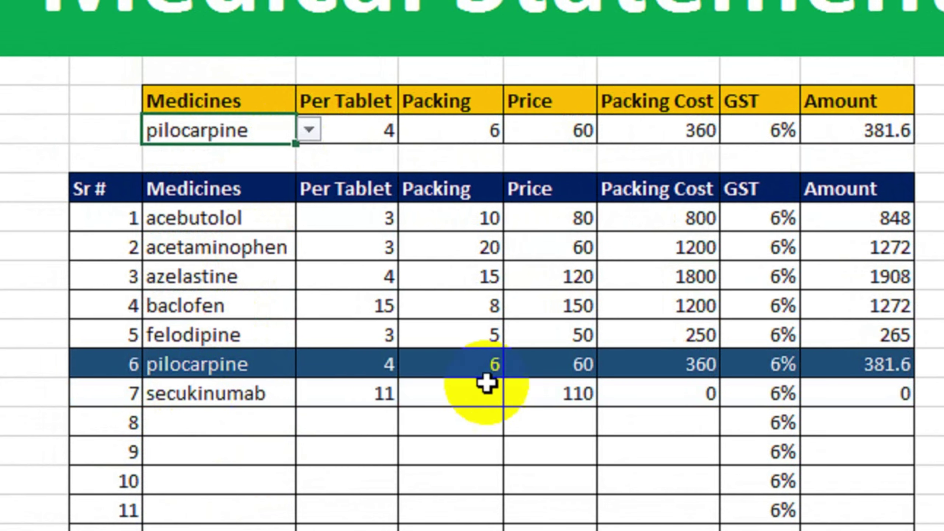